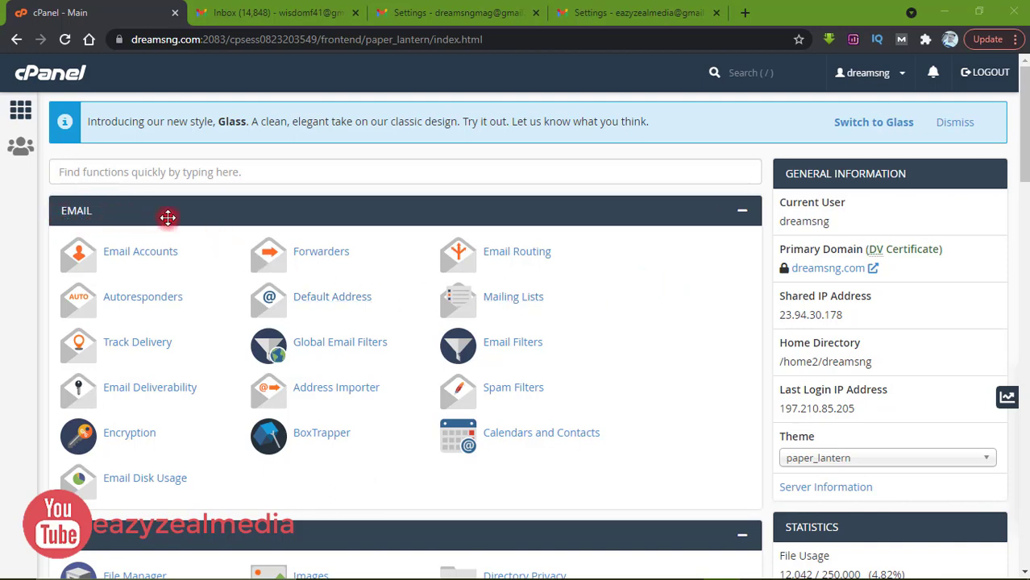
Step: Open Email Accounts from the EMAIL section of the cPanel home page
{"action": "left_click", "coordinate": [145, 256]}
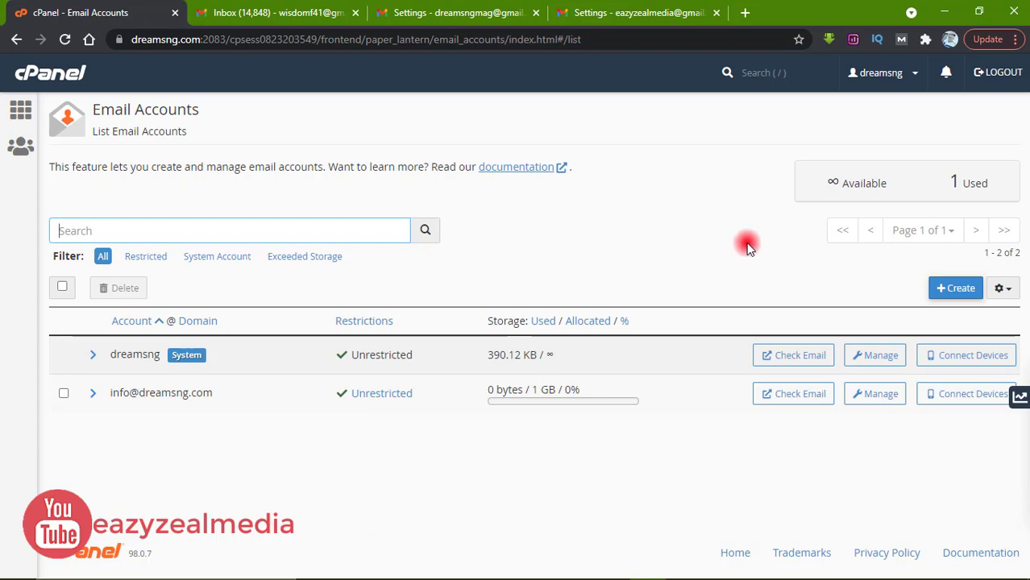
Step: Begin creating a new email account from the Email Accounts list
{"action": "left_click", "coordinate": [955, 291]}
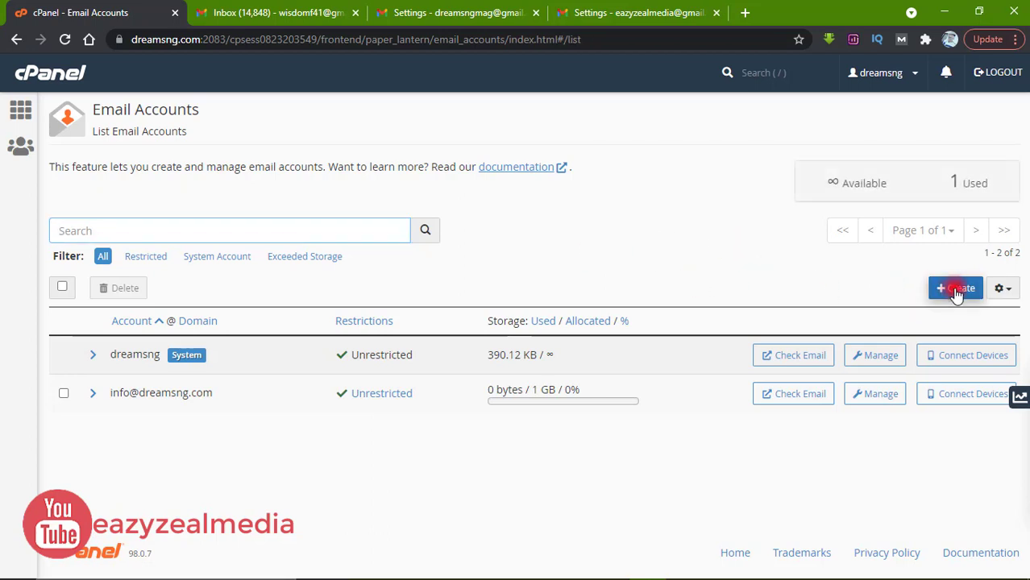
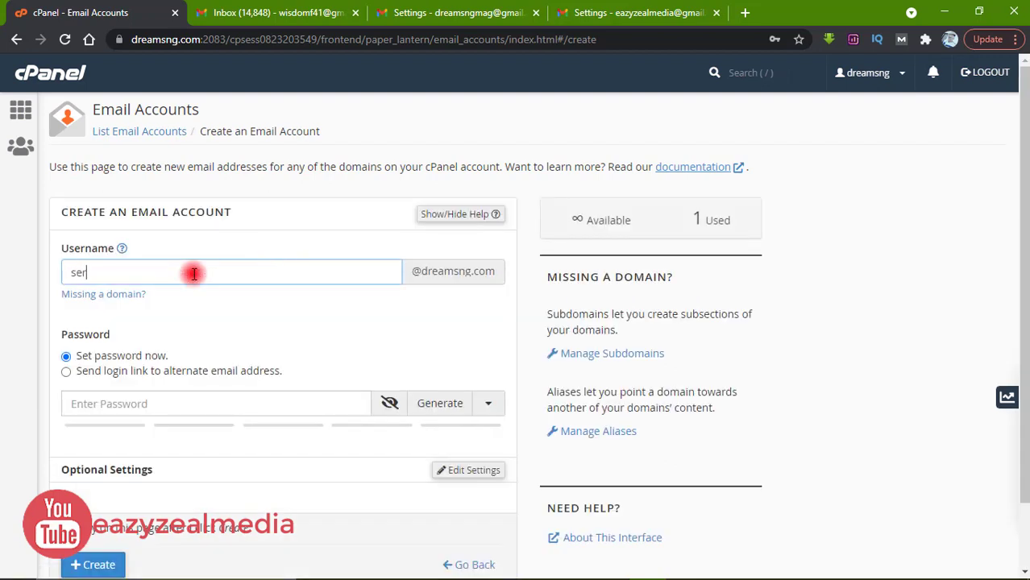
{"action": "left_click", "coordinate": [199, 404]}
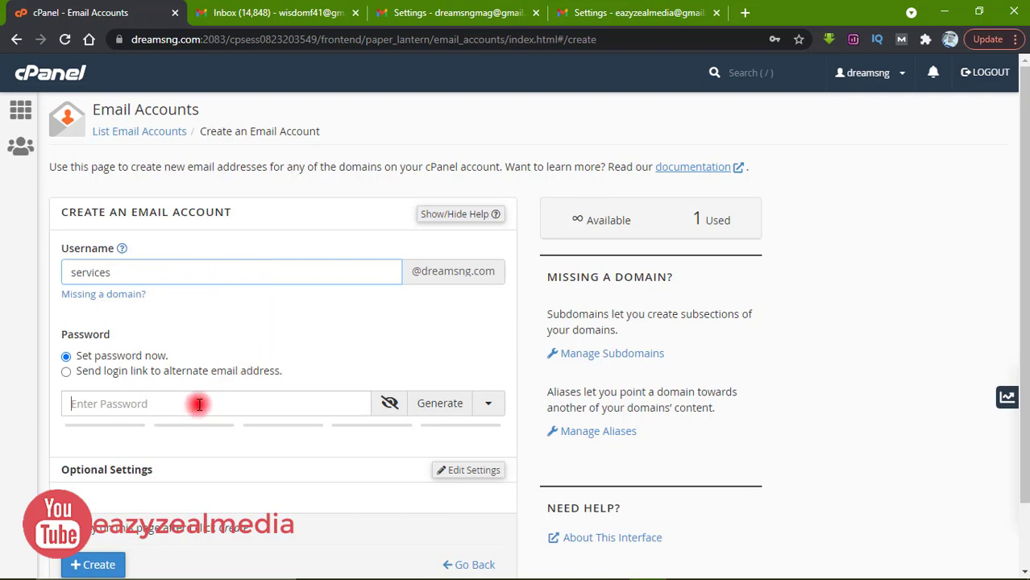
{"action": "type", "text": "••"}
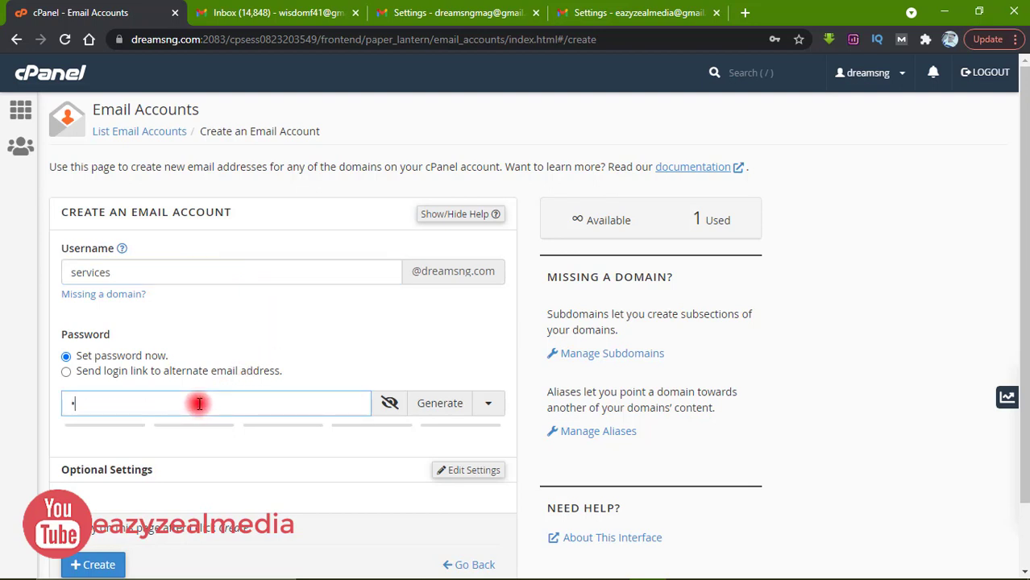
{"action": "type", "text": "••••"}
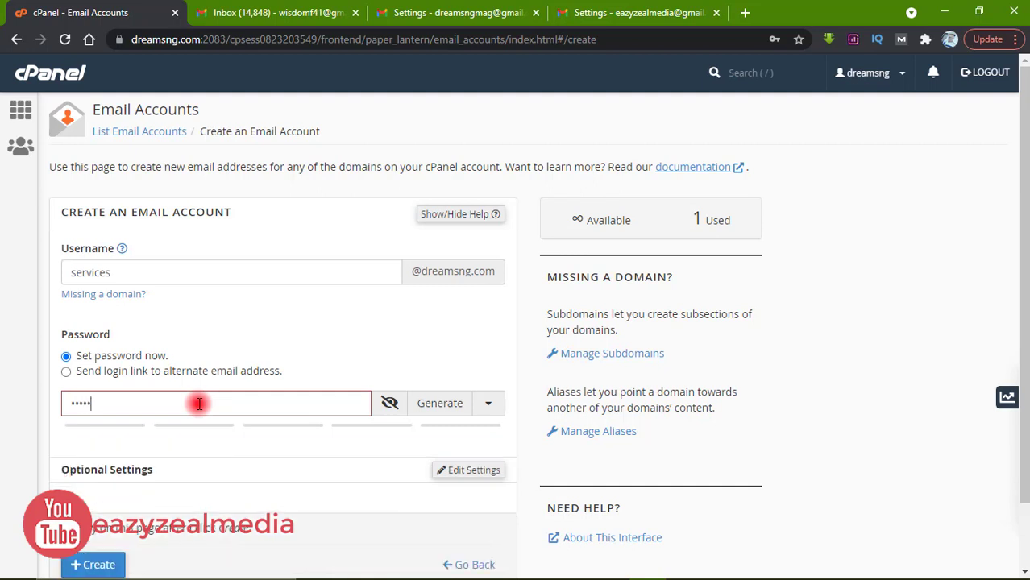
{"action": "type", "text": "••••"}
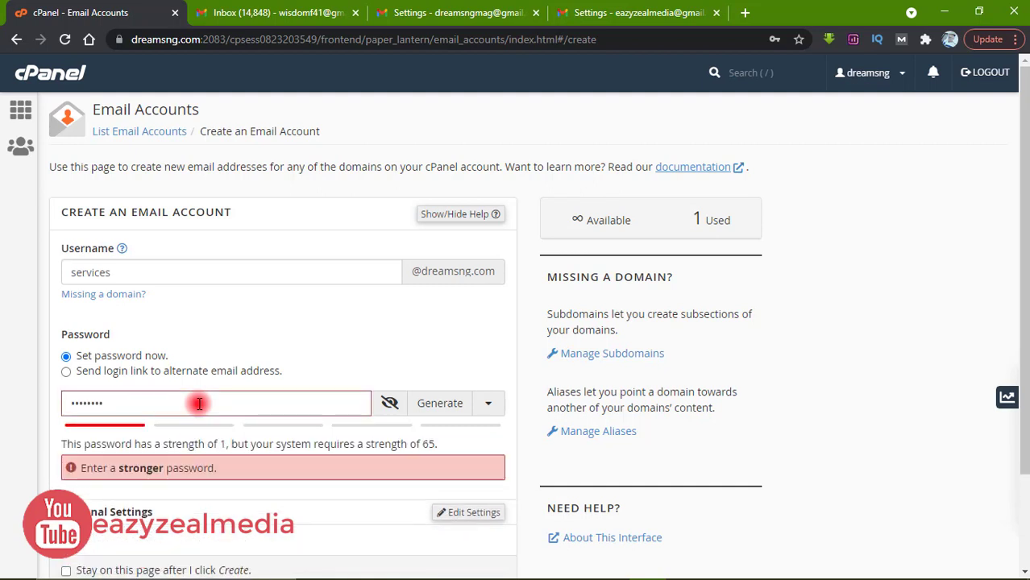
{"action": "type", "text": "••"}
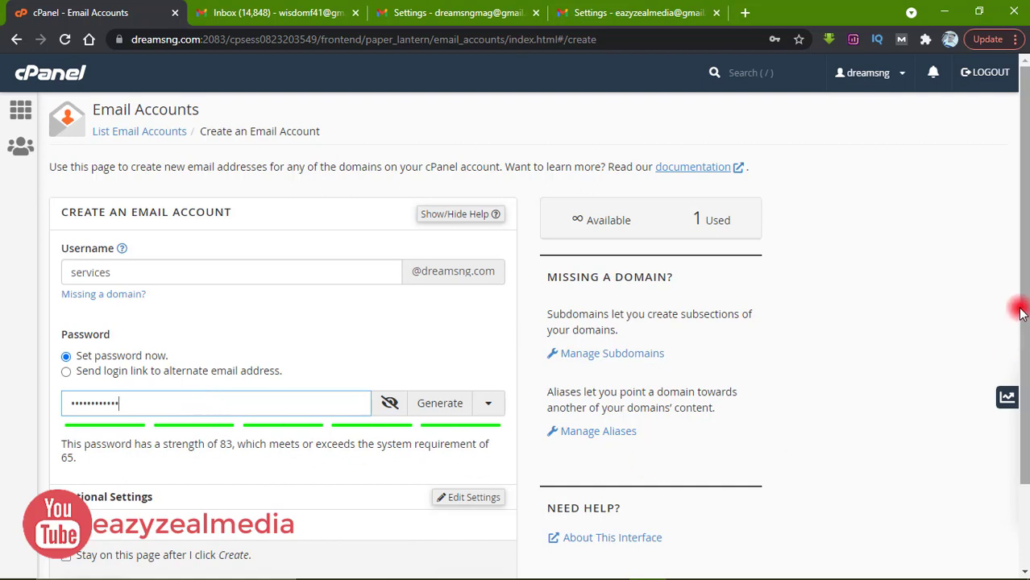
{"action": "left_click_drag", "start_coordinate": [1024, 308], "coordinate": [1025, 370]}
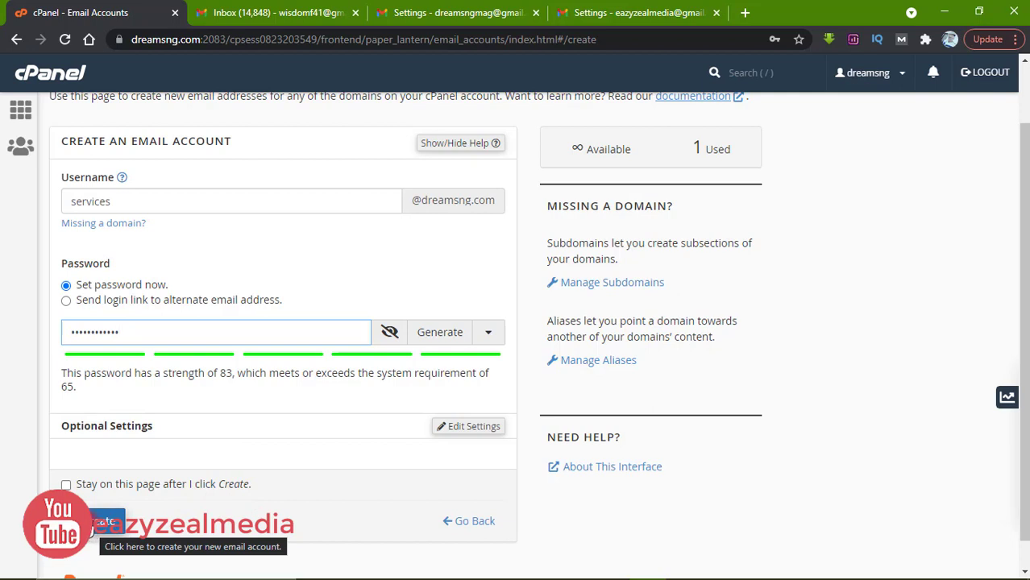
{"action": "left_click", "coordinate": [93, 532]}
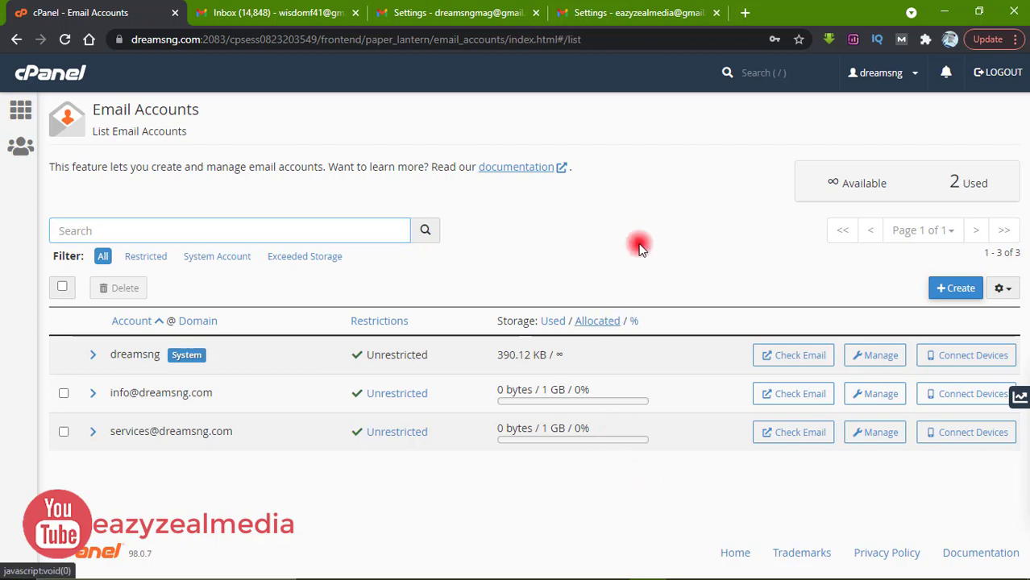
{"action": "left_click", "coordinate": [629, 16]}
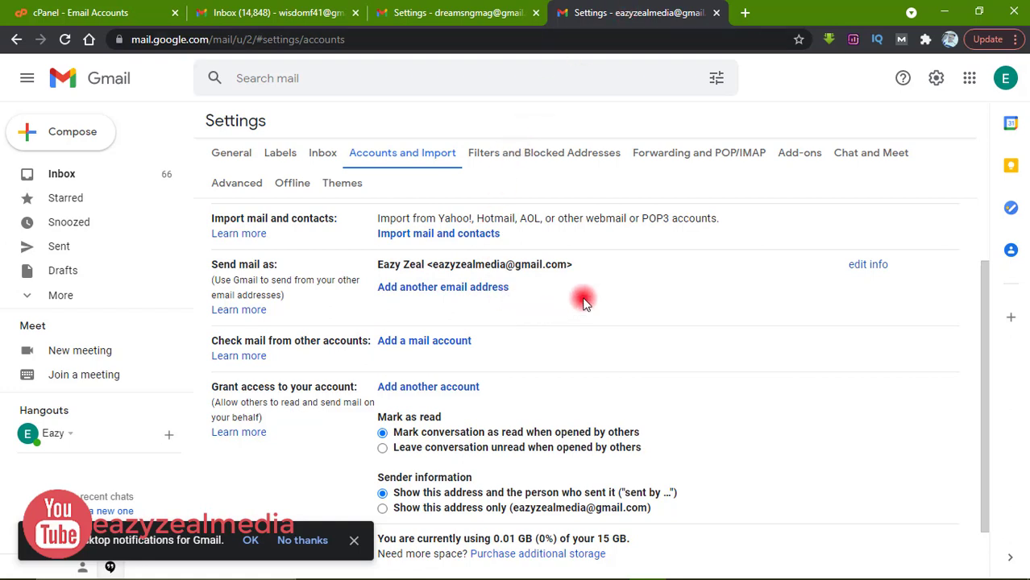
Step: Go back to the Gmail inbox with 66 unread and bring up Quick settings
{"action": "left_click", "coordinate": [60, 12]}
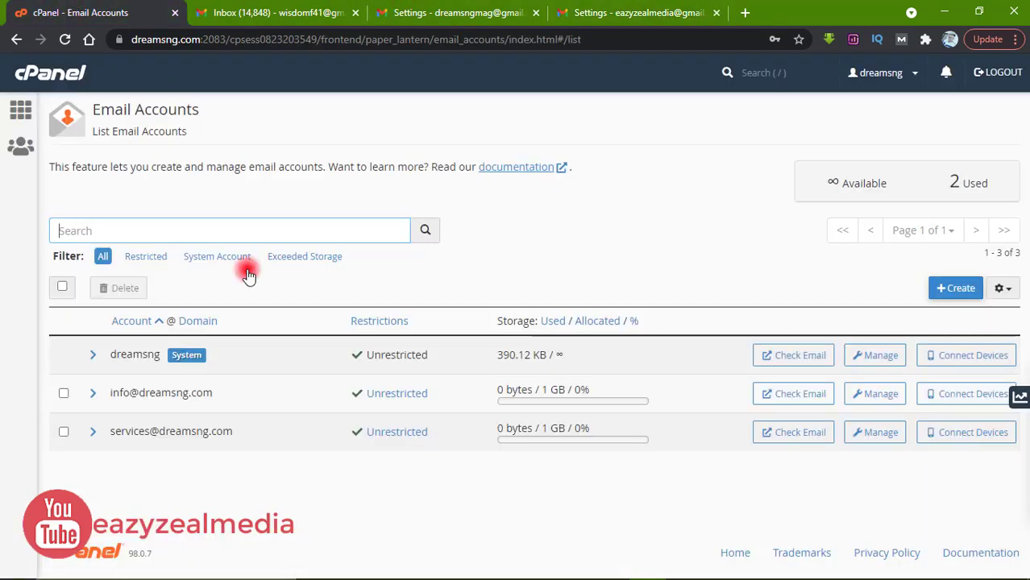
{"action": "left_click", "coordinate": [607, 6]}
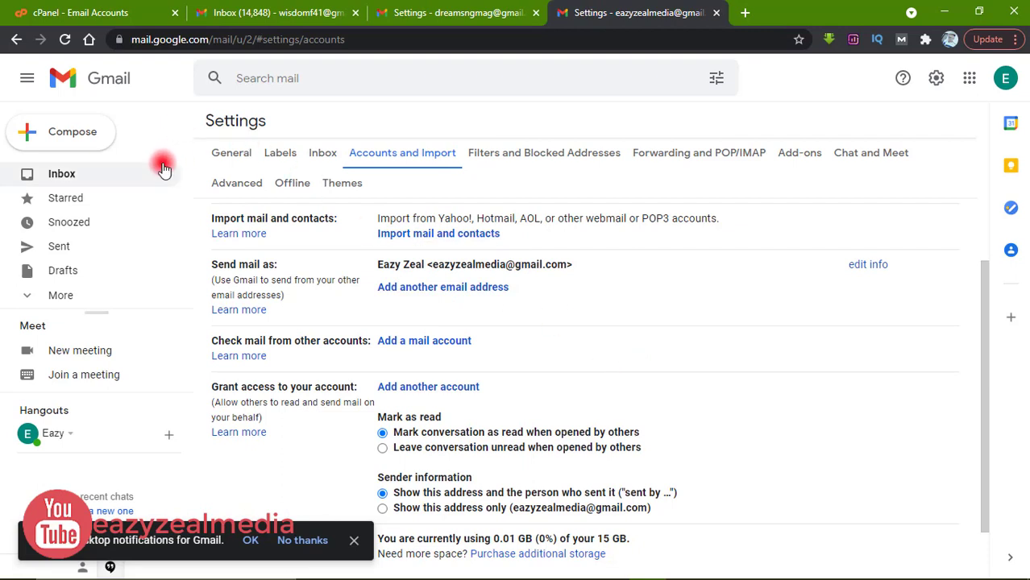
{"action": "left_click", "coordinate": [79, 184]}
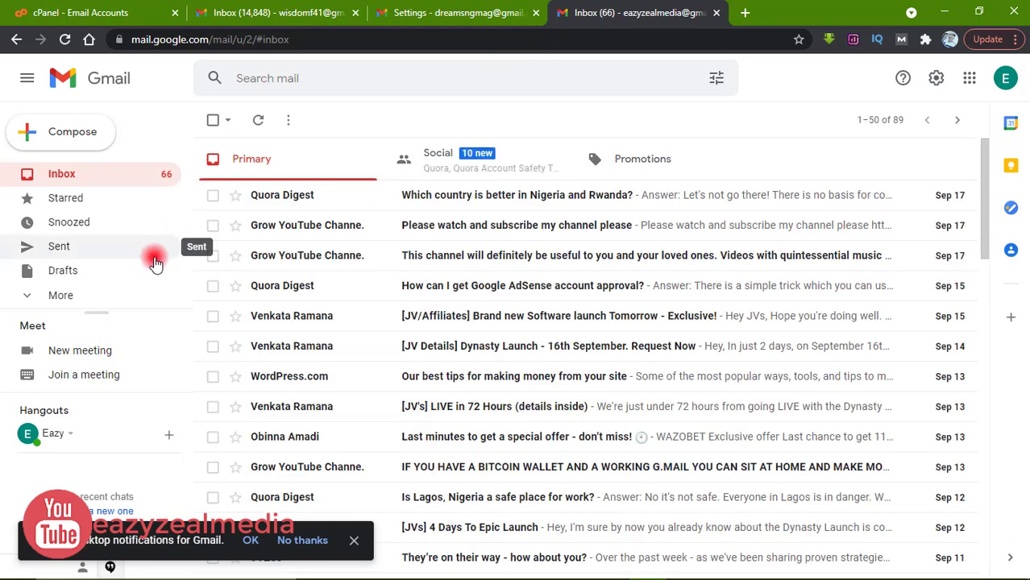
{"action": "left_click", "coordinate": [936, 79]}
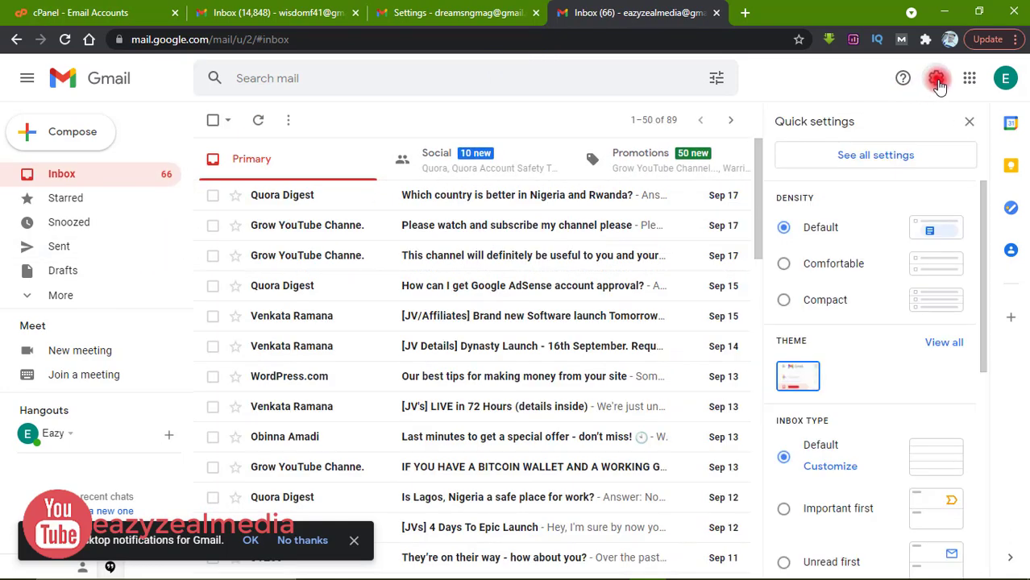
Step: Under See all settings › Accounts and Import, start Add a mail account
{"action": "left_click", "coordinate": [870, 154]}
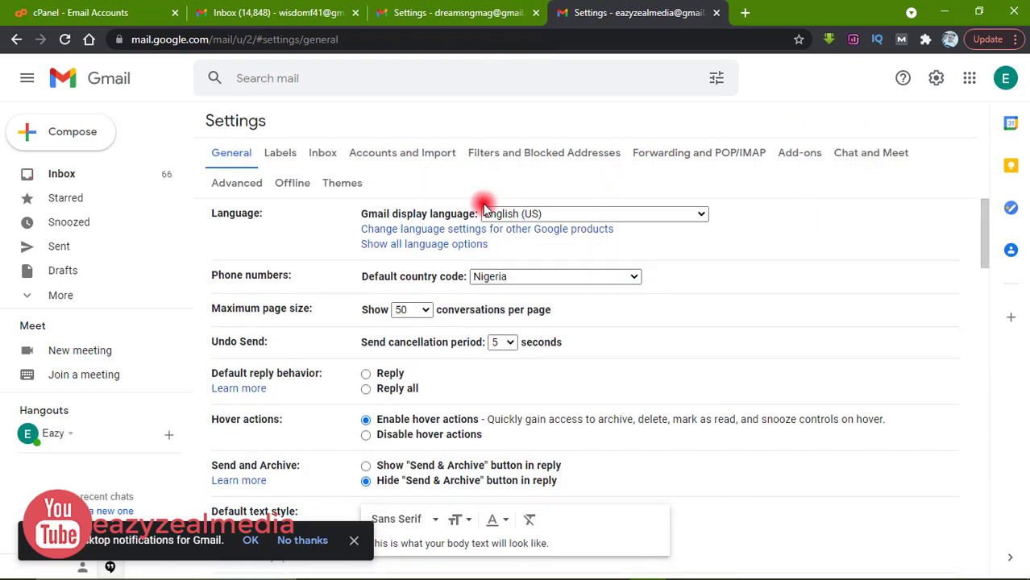
{"action": "left_click", "coordinate": [407, 153]}
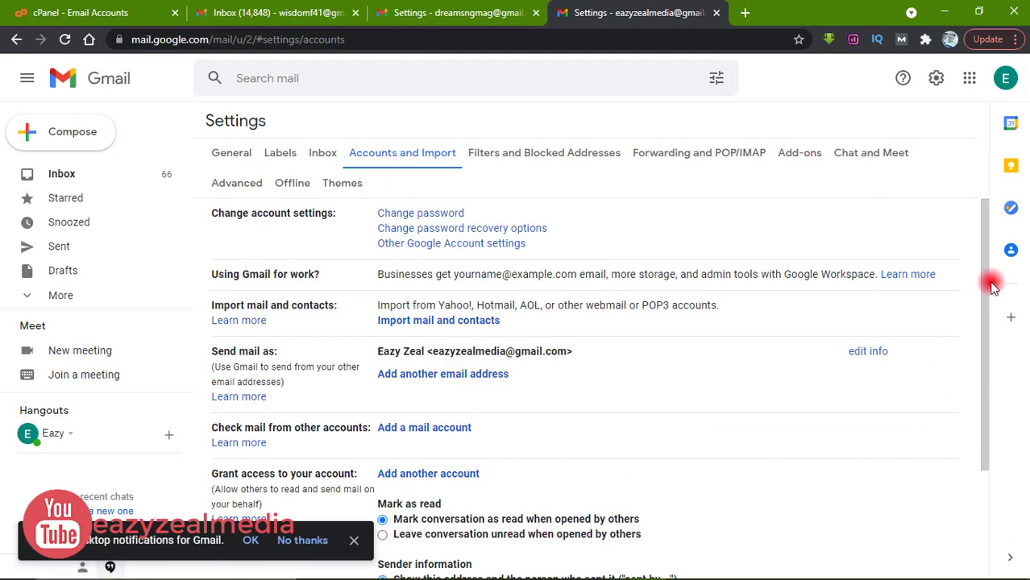
{"action": "left_click_drag", "start_coordinate": [989, 284], "coordinate": [988, 317]}
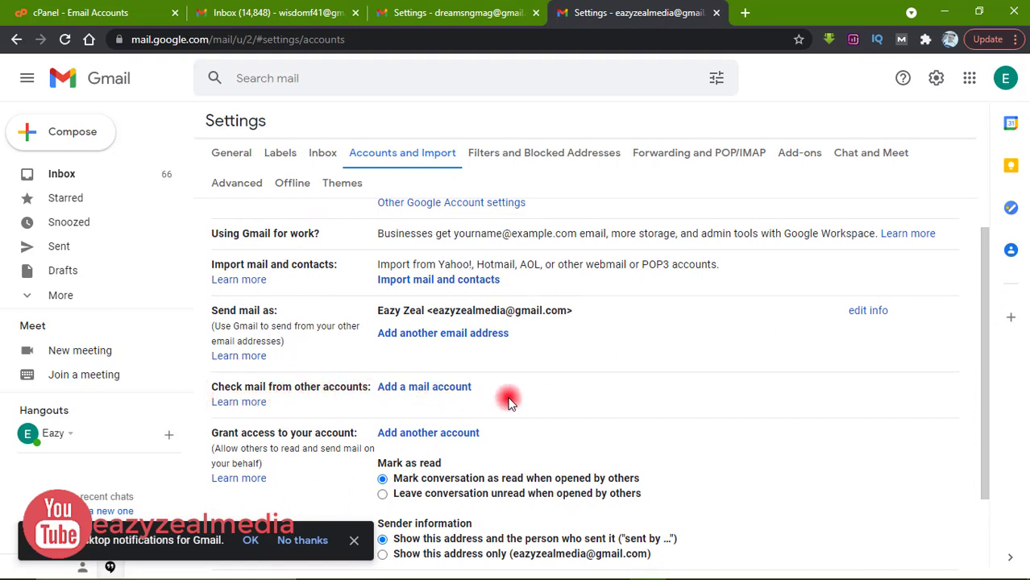
{"action": "left_click", "coordinate": [406, 388]}
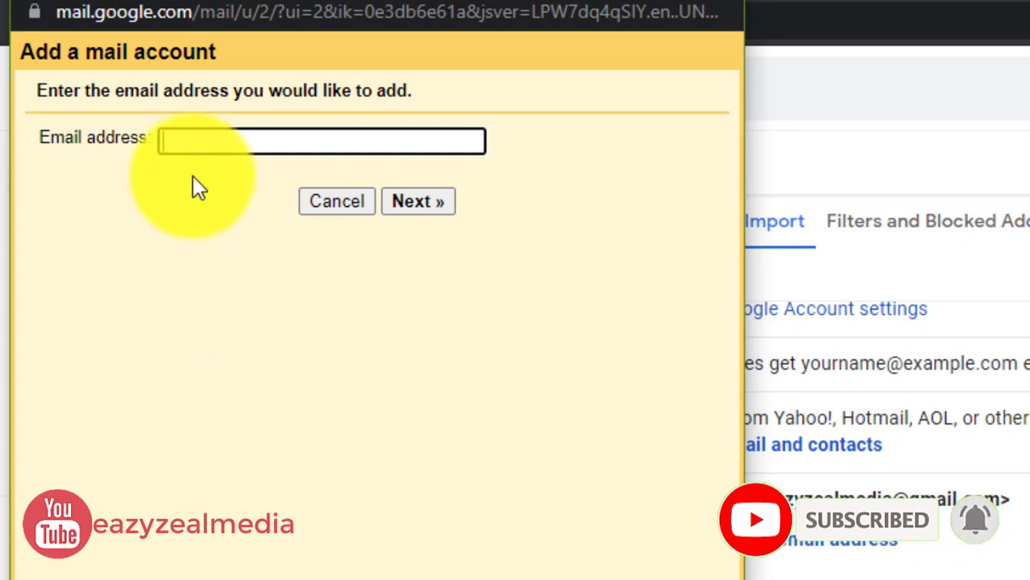
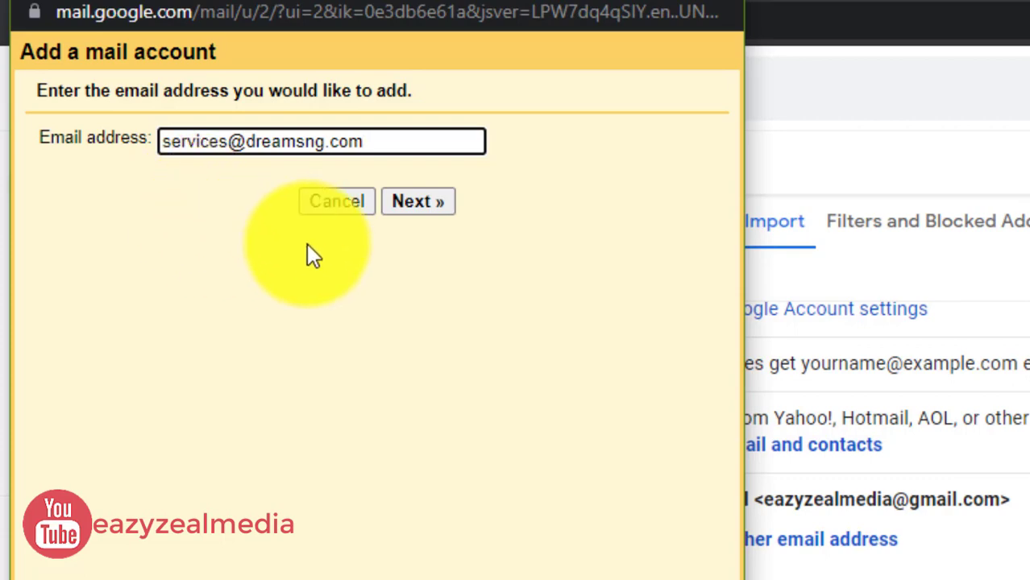
{"action": "left_click", "coordinate": [421, 208]}
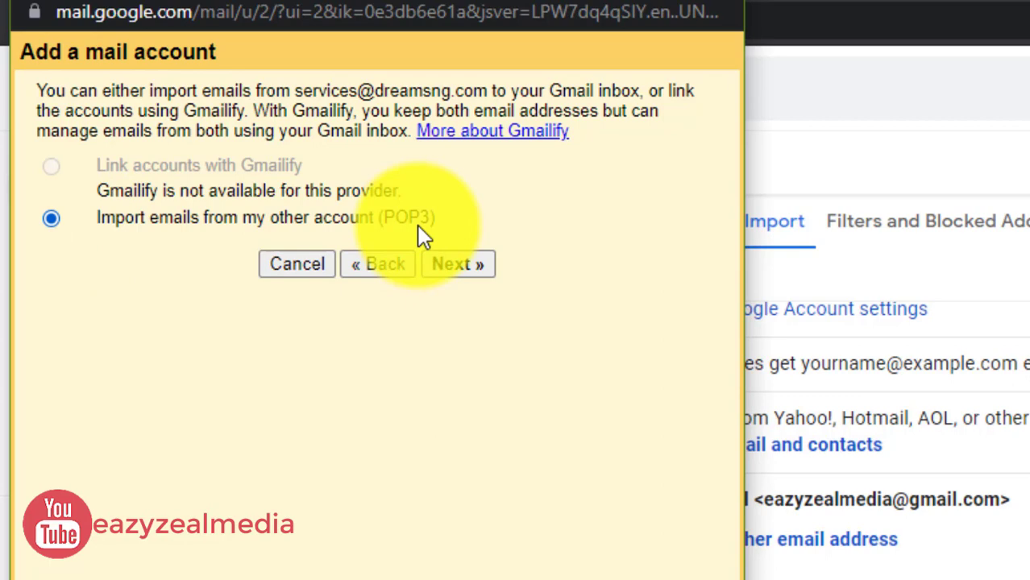
Step: Continue with POP3 import, copy the full email address, and select the prefilled username
{"action": "left_click", "coordinate": [458, 266]}
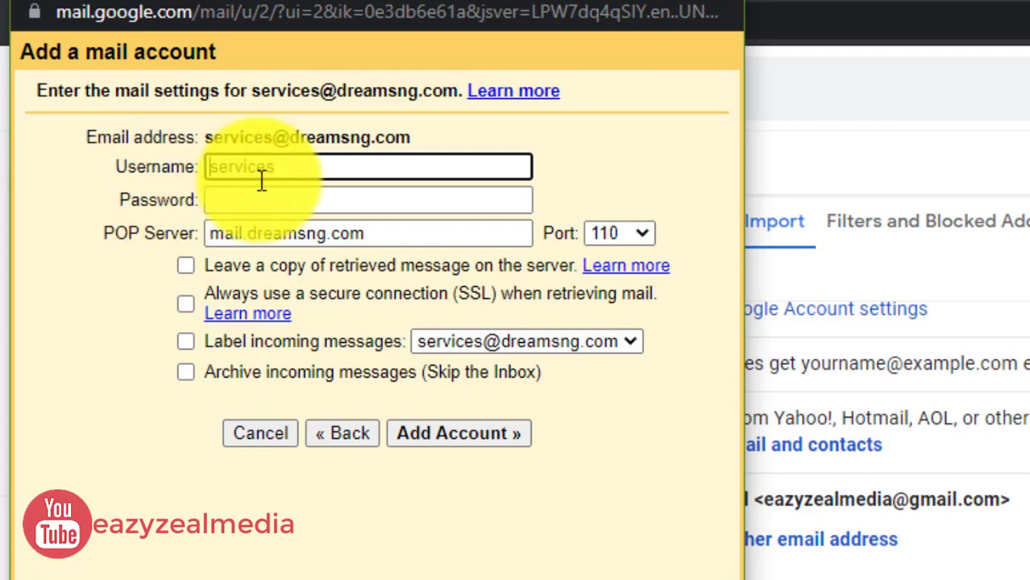
{"action": "left_click_drag", "start_coordinate": [408, 138], "coordinate": [211, 143]}
{"action": "right_click", "coordinate": [237, 132]}
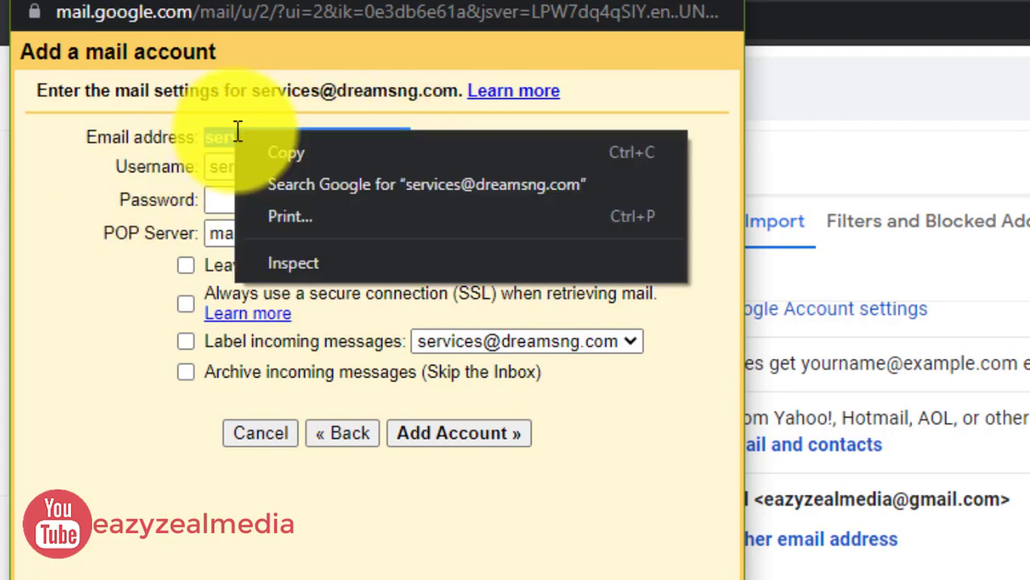
{"action": "left_click", "coordinate": [305, 151]}
{"action": "left_click", "coordinate": [272, 164]}
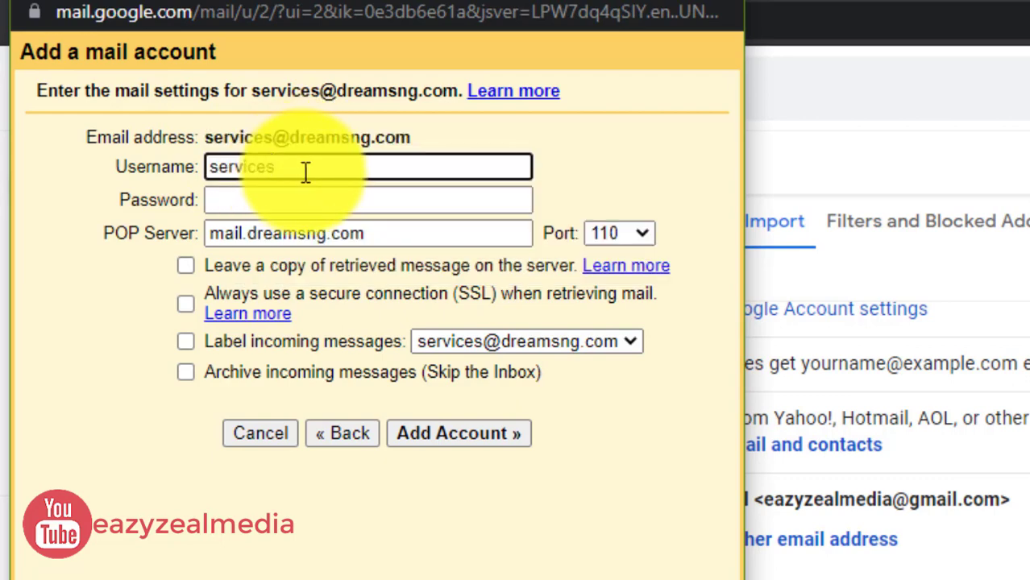
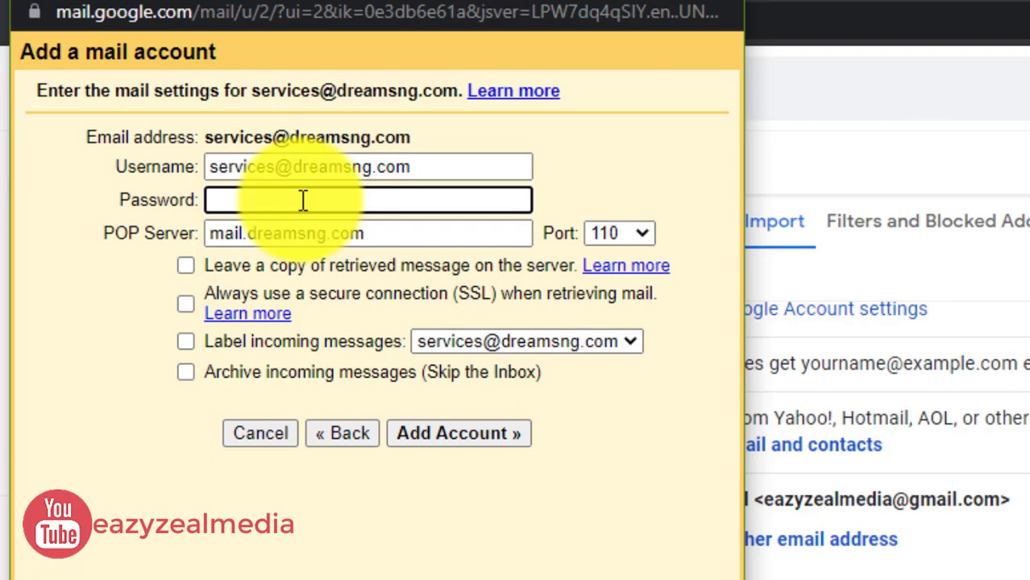
Step: Enter the mailbox password on the add-account form and return to the Gmail Settings window
{"action": "type", "text": "******"}
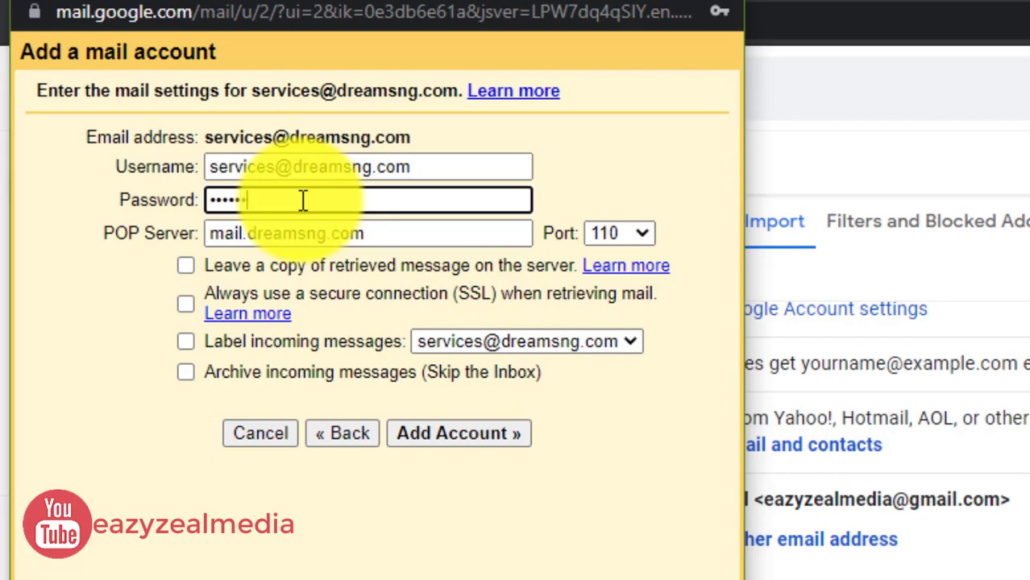
{"action": "type", "text": "******"}
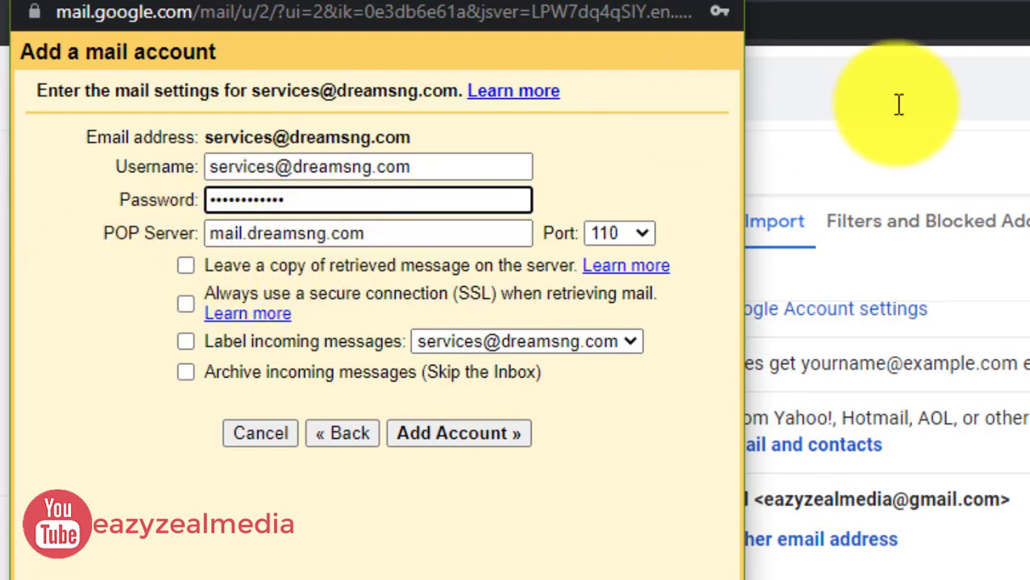
{"action": "left_click", "coordinate": [925, 172]}
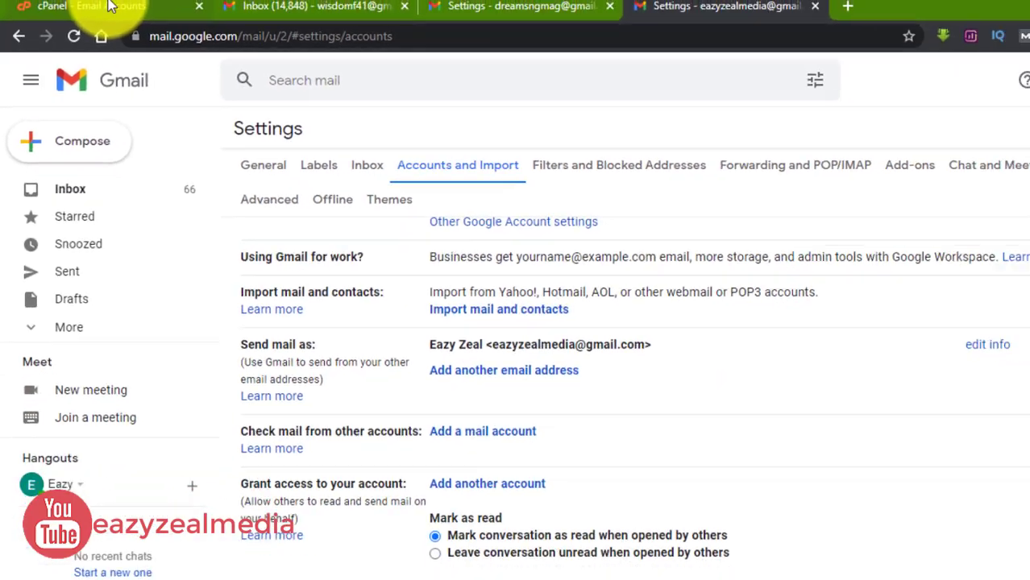
Step: Check the domain mailbox's manual client settings in cPanel (POP3 port 995), then return to Gmail
{"action": "left_click", "coordinate": [109, 7]}
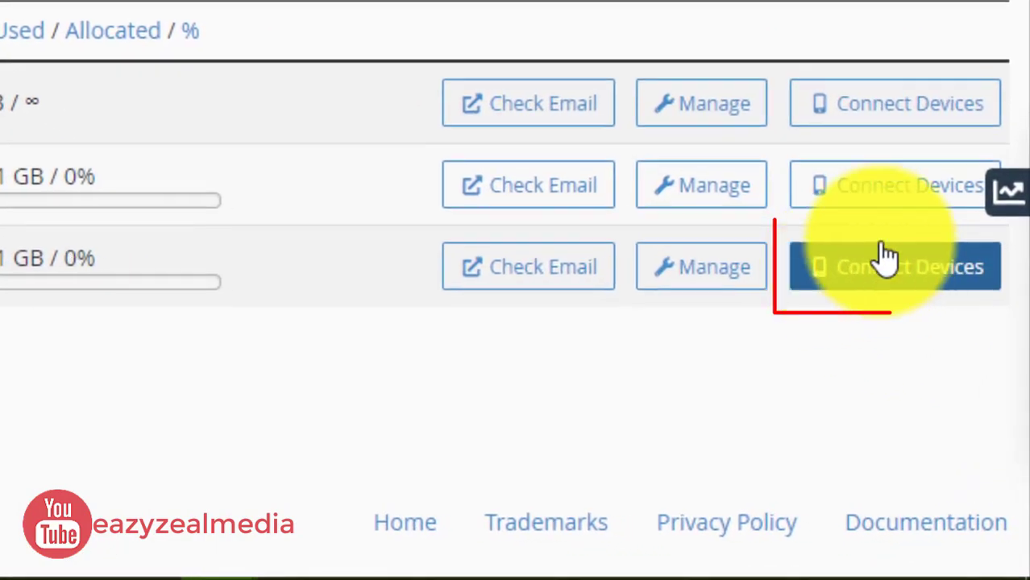
{"action": "left_click", "coordinate": [887, 258]}
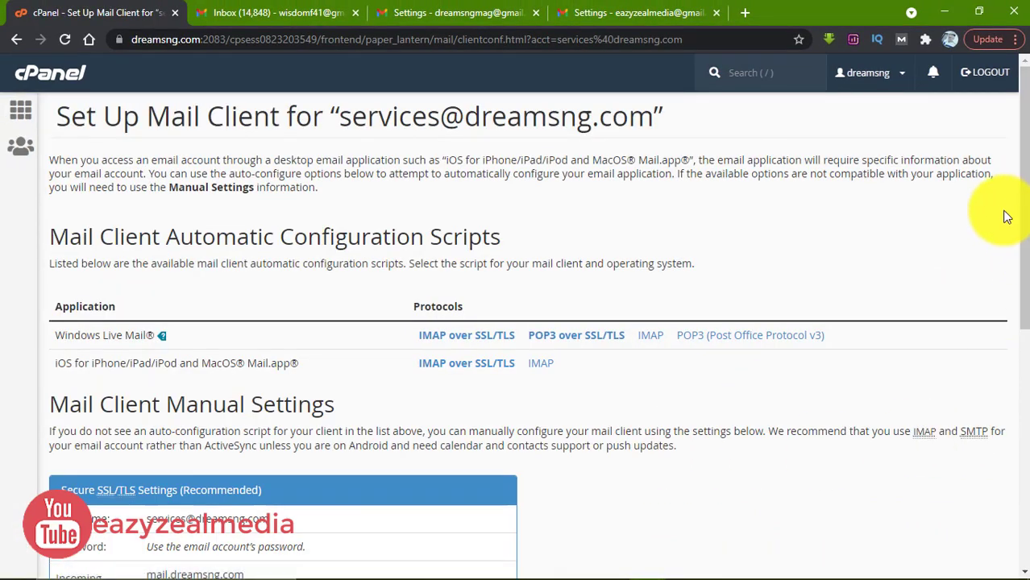
{"action": "left_click_drag", "start_coordinate": [1027, 191], "coordinate": [1024, 288]}
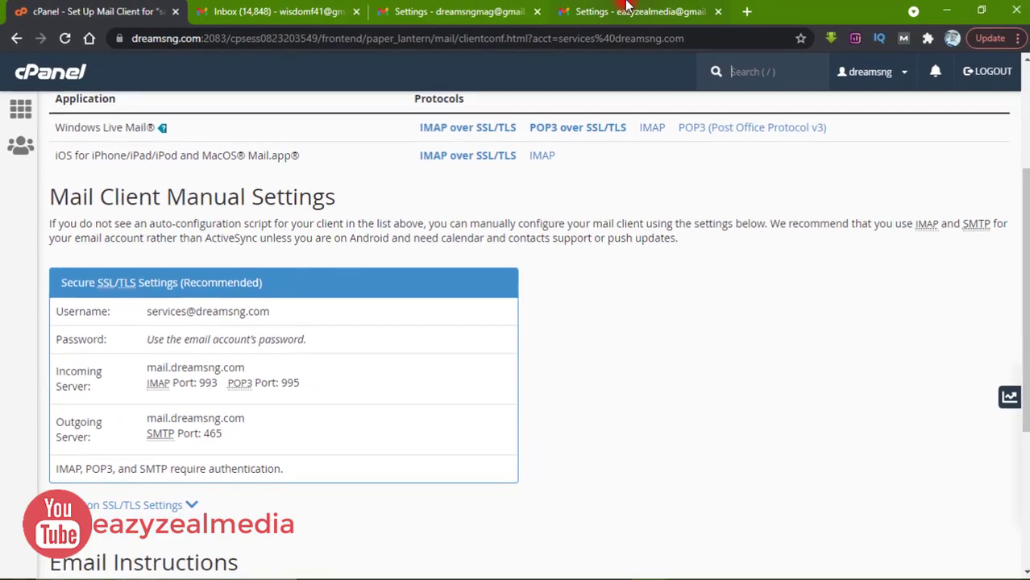
{"action": "left_click", "coordinate": [627, 9]}
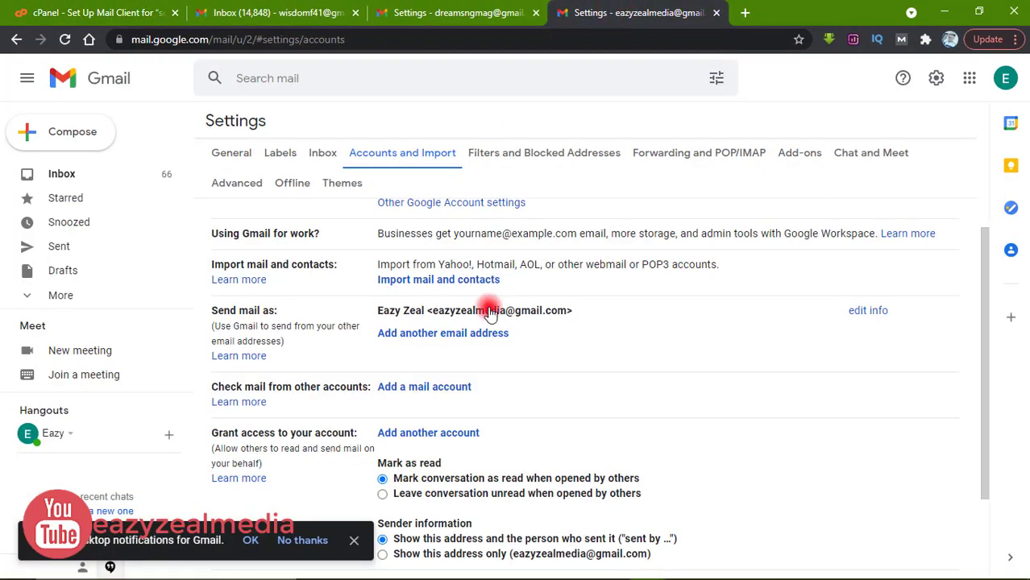
Step: Set the POP port to 995 and require an SSL connection on the add-account form
{"action": "mouse_move", "coordinate": [683, 569]}
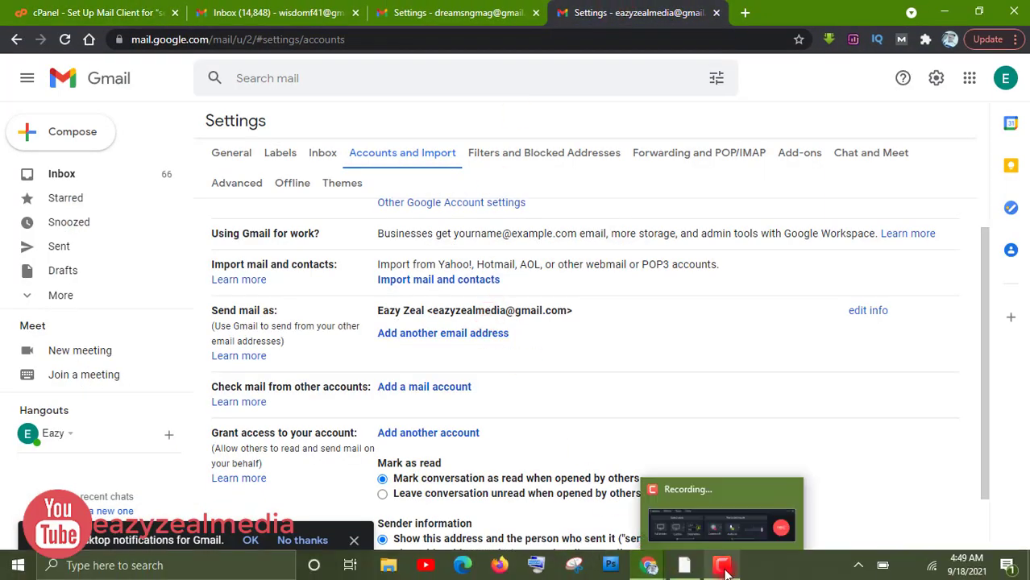
{"action": "mouse_move", "coordinate": [649, 567]}
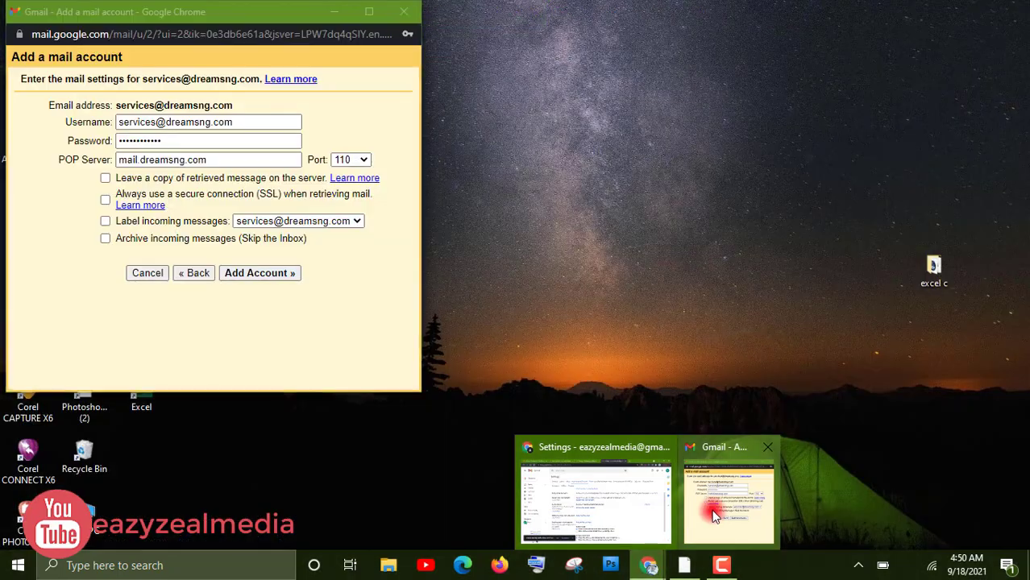
{"action": "left_click", "coordinate": [713, 514]}
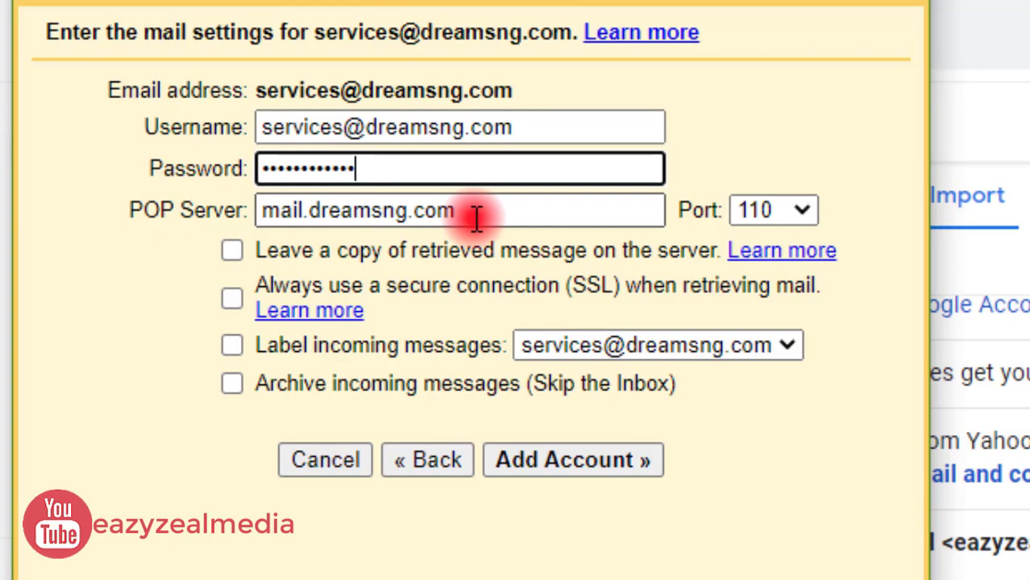
{"action": "left_click", "coordinate": [810, 209]}
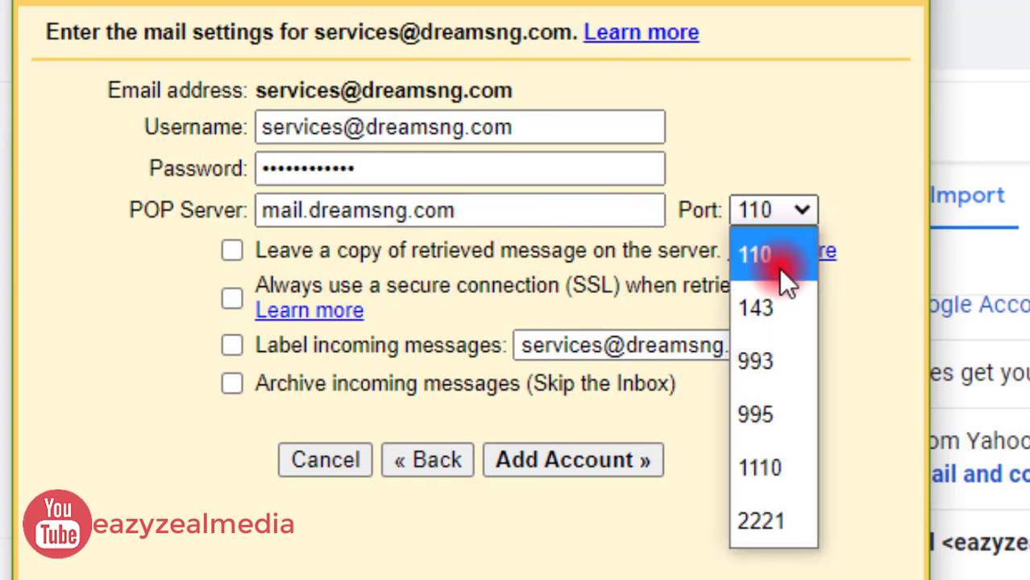
{"action": "left_click", "coordinate": [769, 414]}
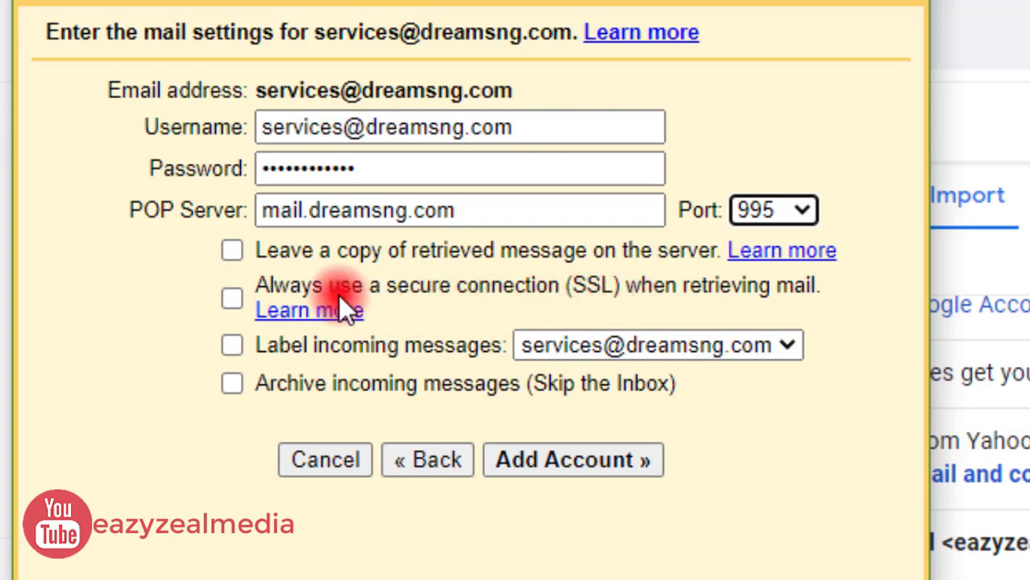
{"action": "left_click", "coordinate": [225, 300]}
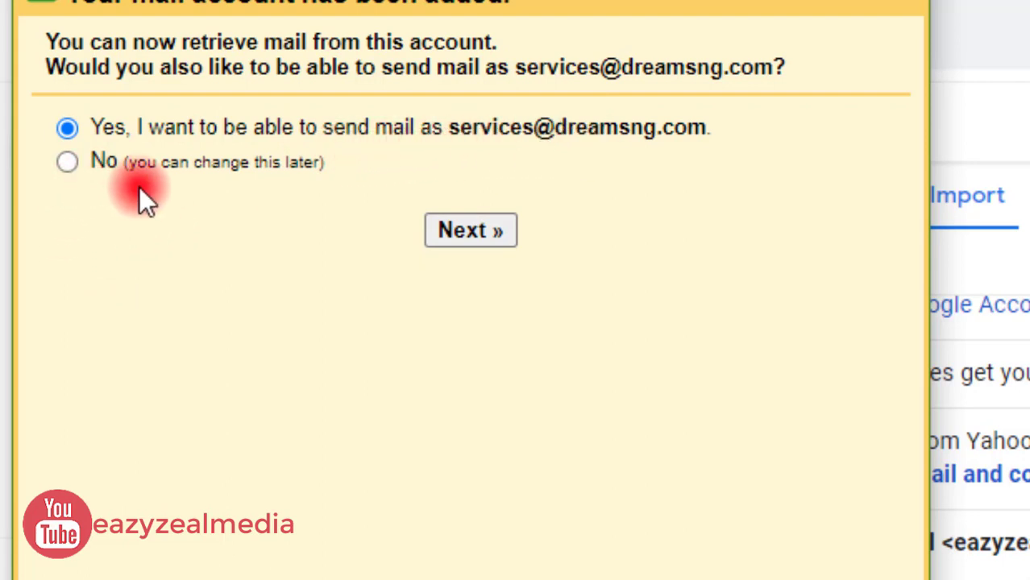
Step: Decline sending mail as this address, finish the wizard, and reload Gmail settings
{"action": "left_click", "coordinate": [67, 161]}
{"action": "left_click", "coordinate": [438, 235]}
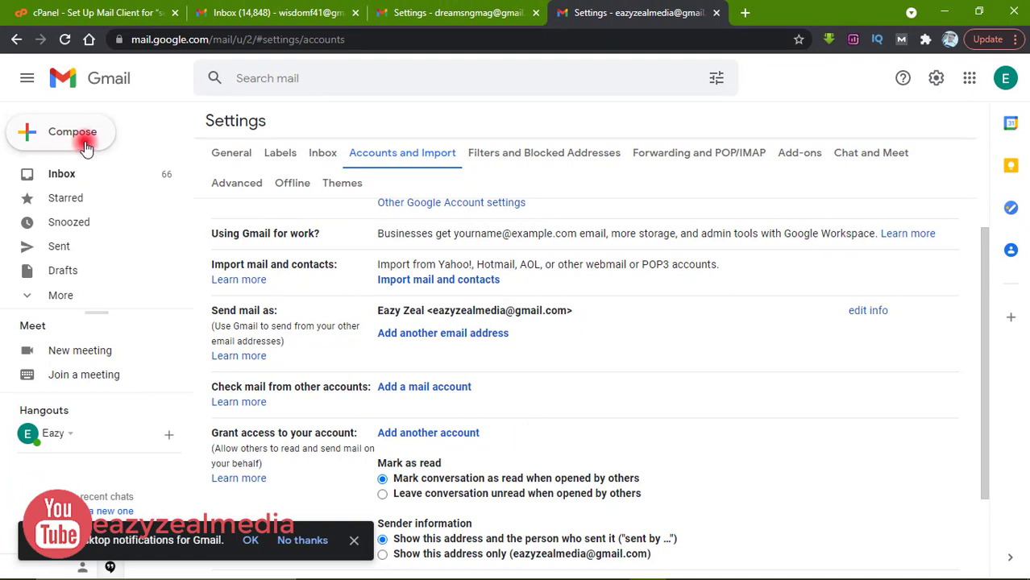
{"action": "left_click", "coordinate": [65, 39]}
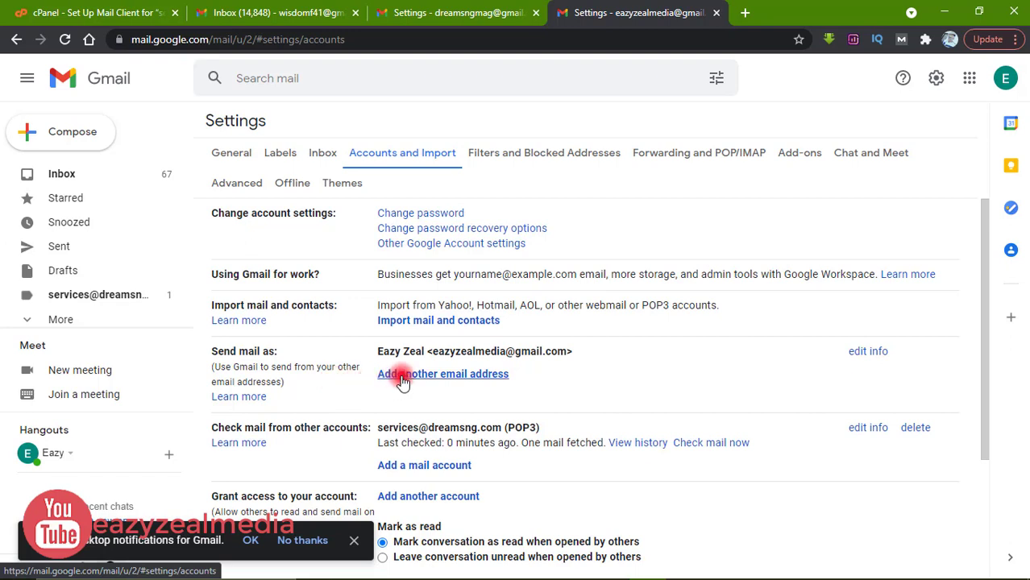
Step: Add another send-as address, edit the sender name, and enter the domain mailbox address
{"action": "left_click", "coordinate": [459, 375]}
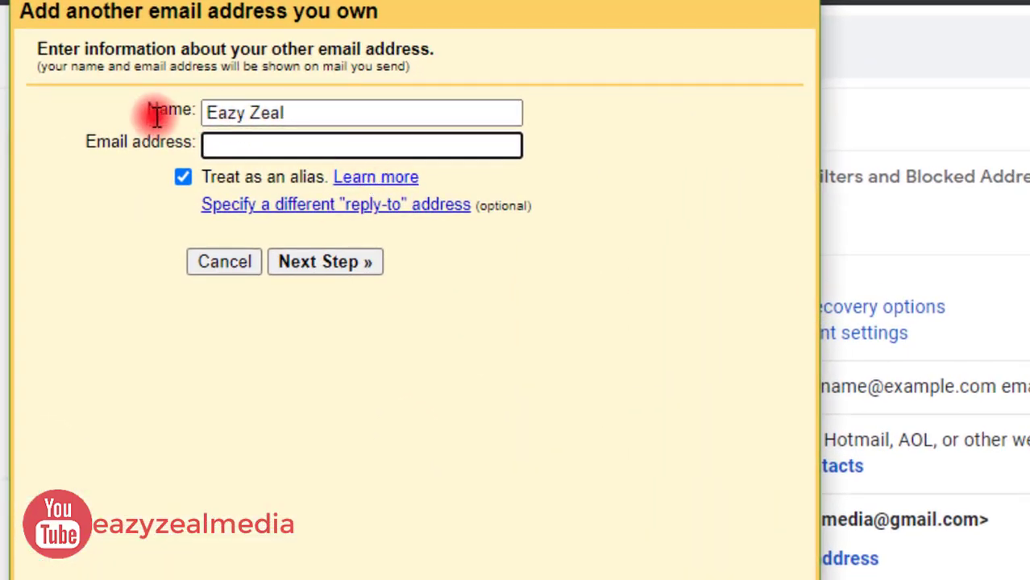
{"action": "left_click", "coordinate": [253, 113]}
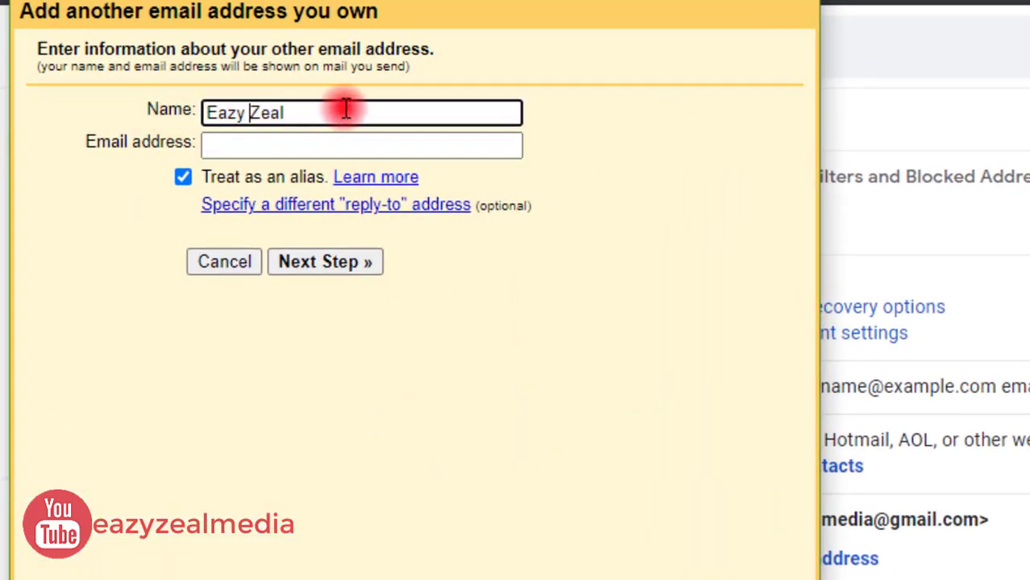
{"action": "key", "text": "BackSpace"}
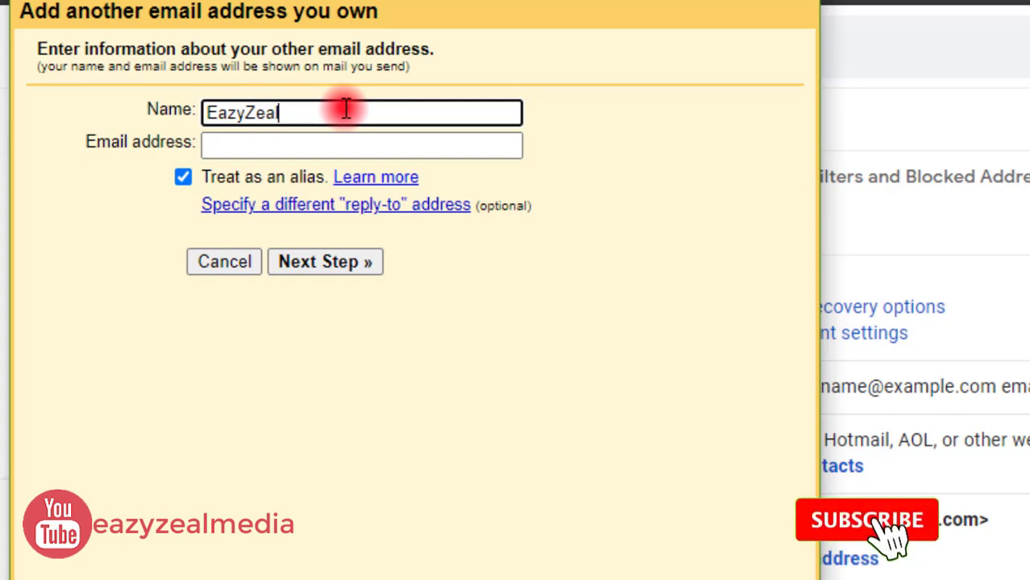
{"action": "type", "text": "Med"}
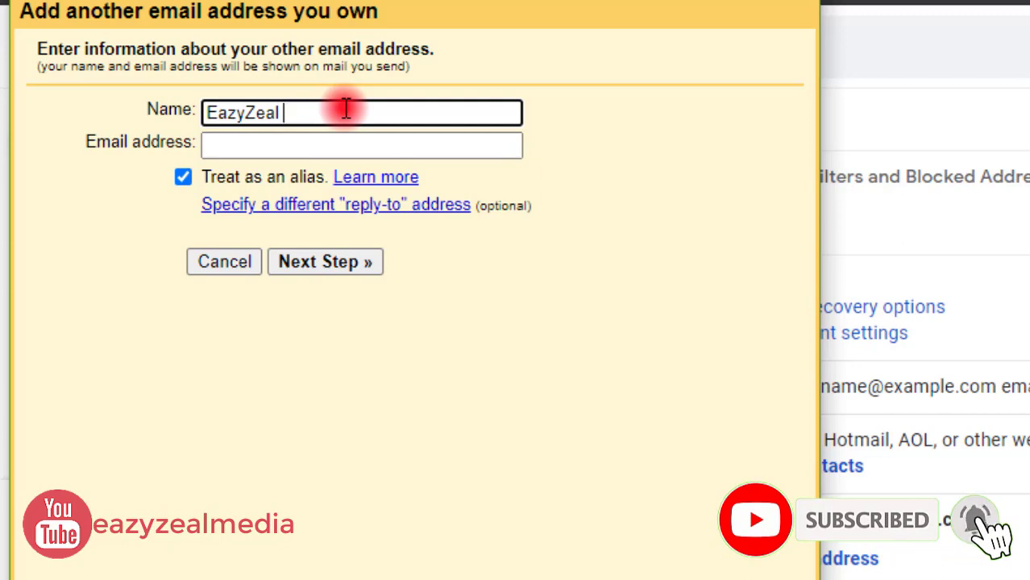
{"action": "type", "text": "ia"}
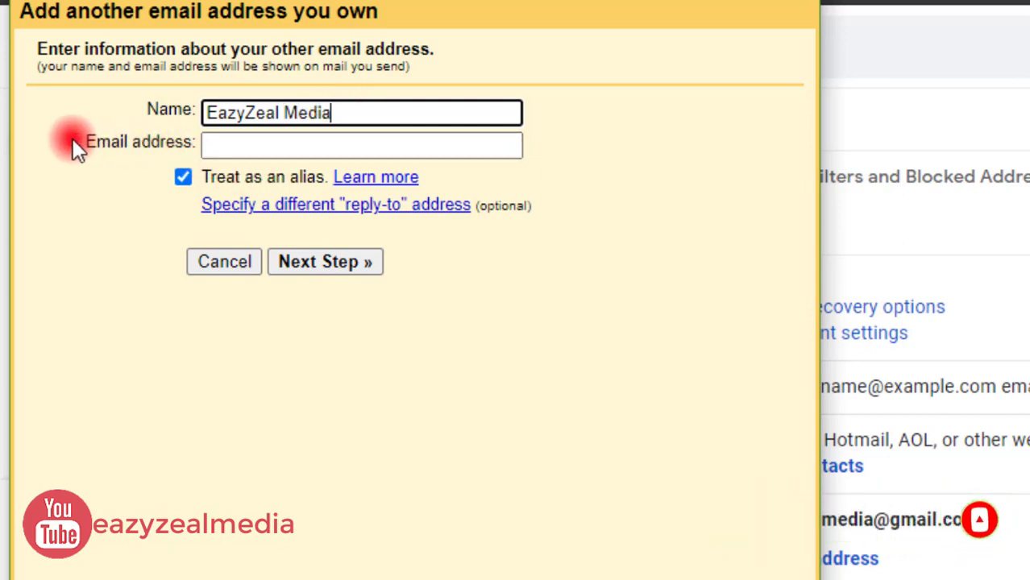
{"action": "left_click", "coordinate": [281, 144]}
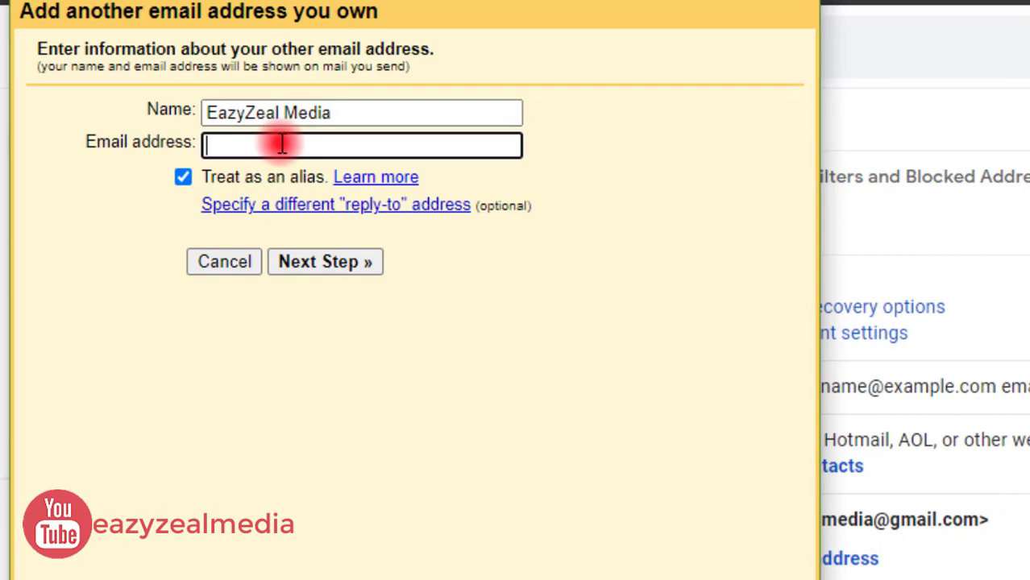
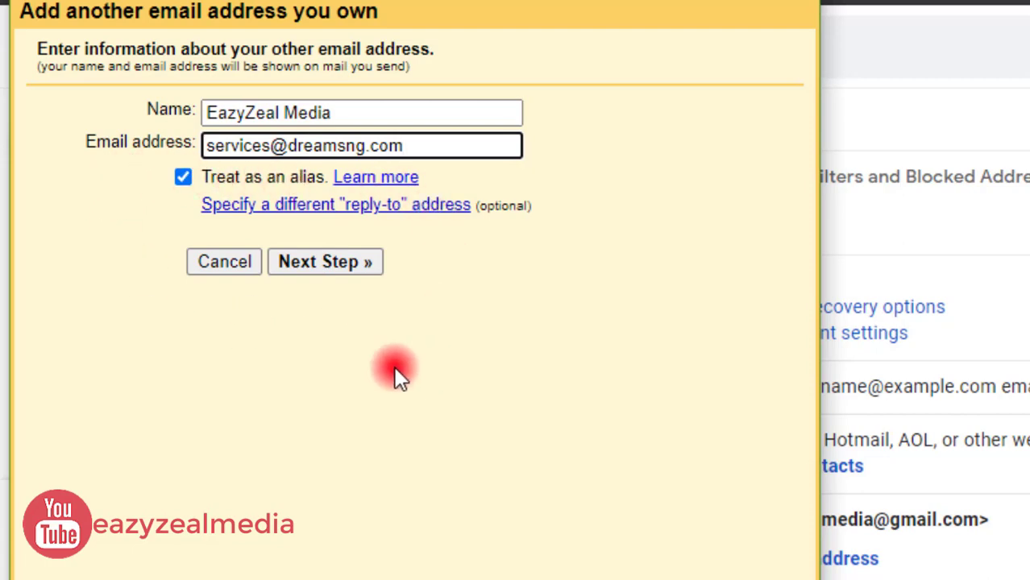
Step: Continue to the SMTP step and edit the server name toward mail.dreamsng.com, checking cPanel
{"action": "left_click", "coordinate": [307, 262]}
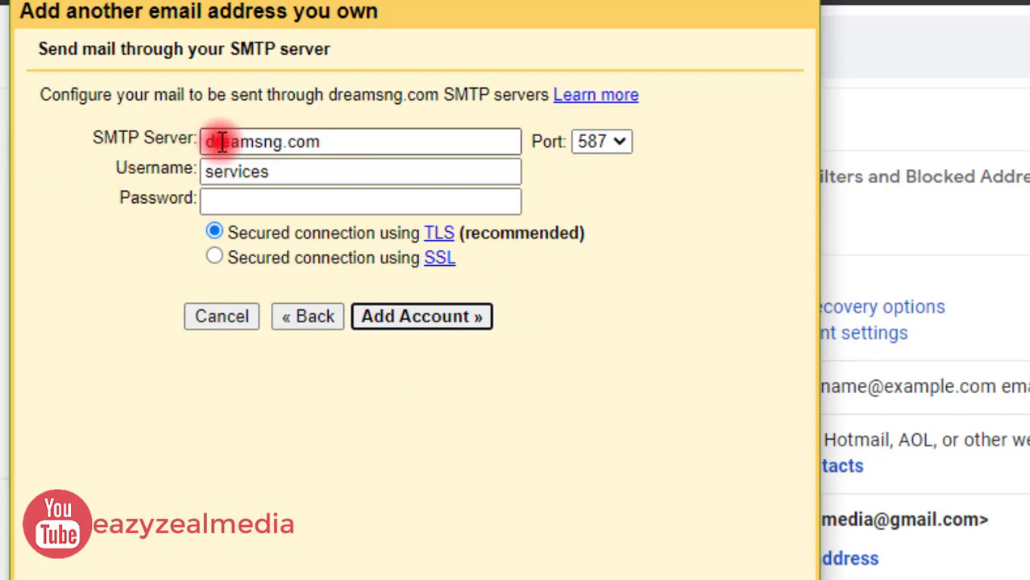
{"action": "left_click", "coordinate": [208, 141]}
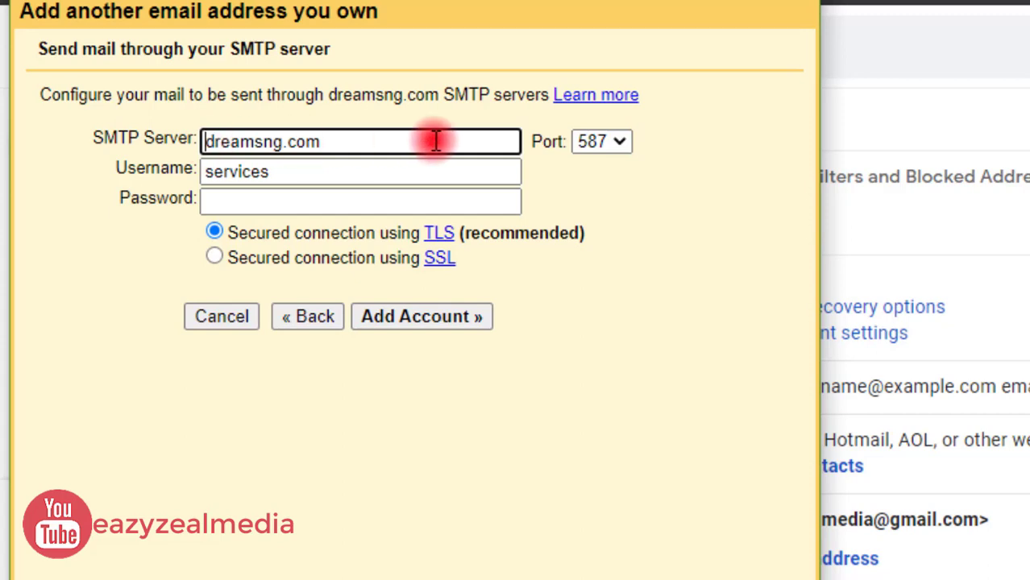
{"action": "type", "text": "mai"}
{"action": "type", "text": "l"}
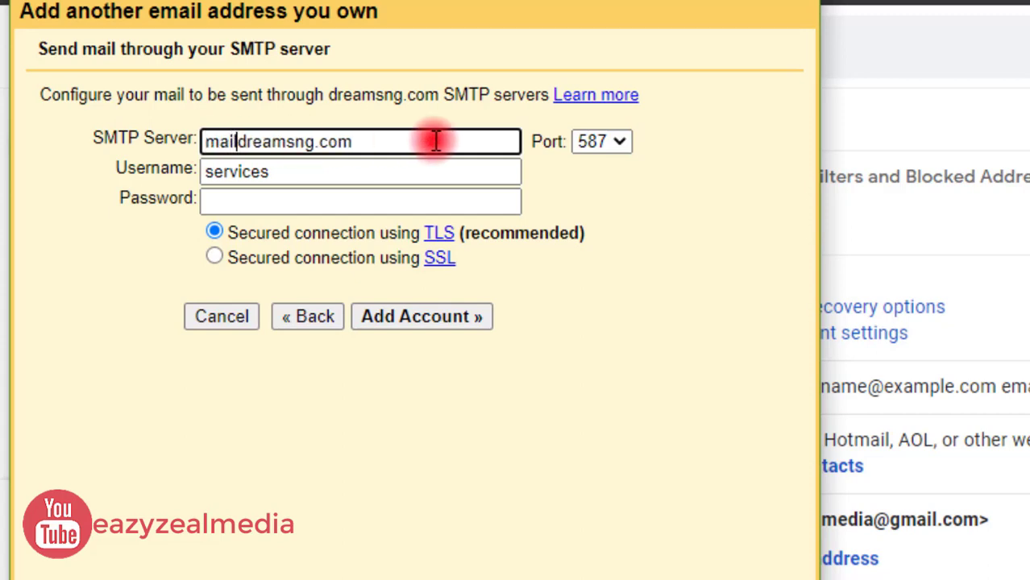
{"action": "type", "text": "."}
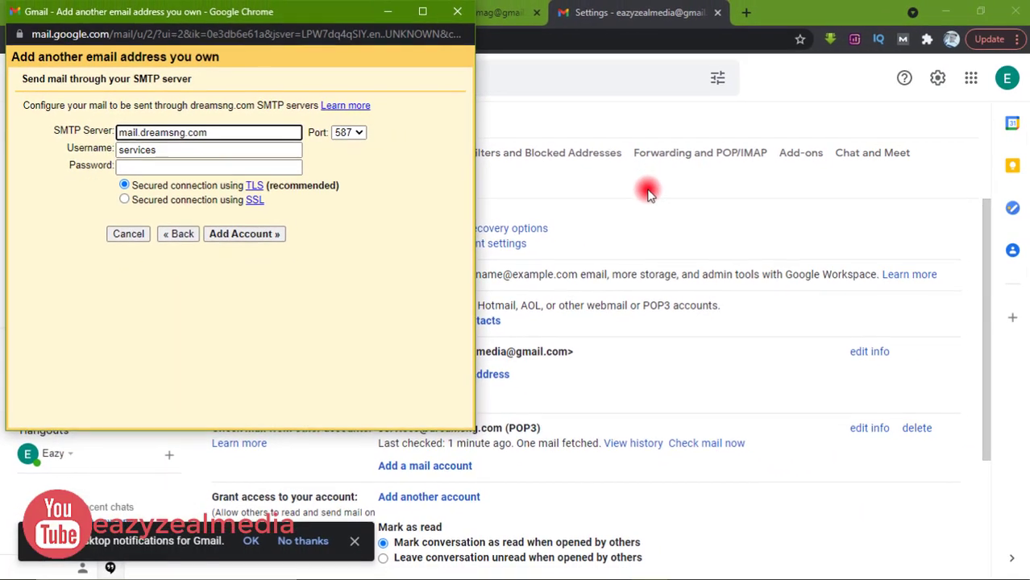
{"action": "left_click", "coordinate": [644, 178]}
{"action": "left_click", "coordinate": [80, 12]}
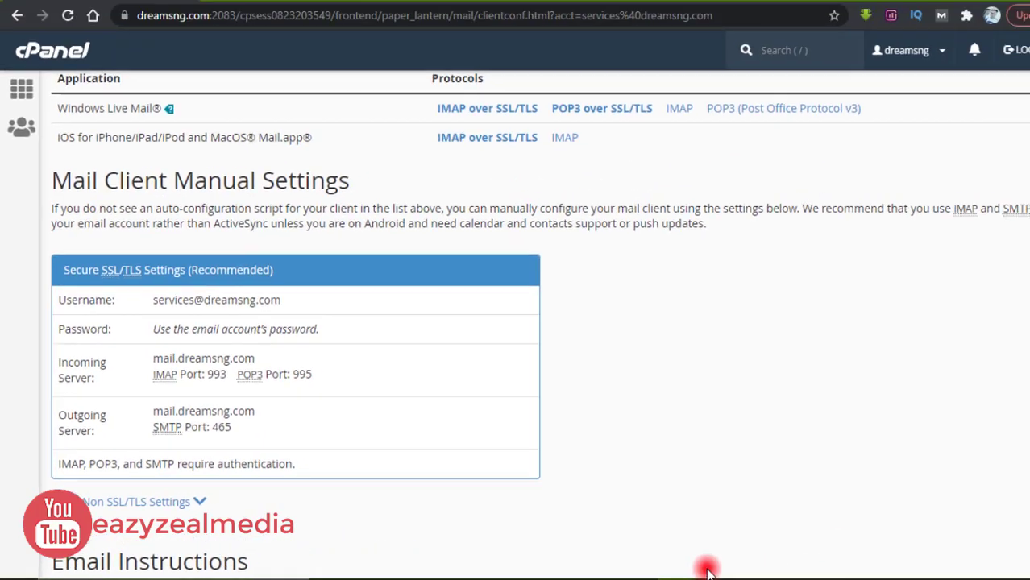
Step: Choose outgoing port 465 with SSL and extend the username to the full mailbox address
{"action": "mouse_move", "coordinate": [657, 568]}
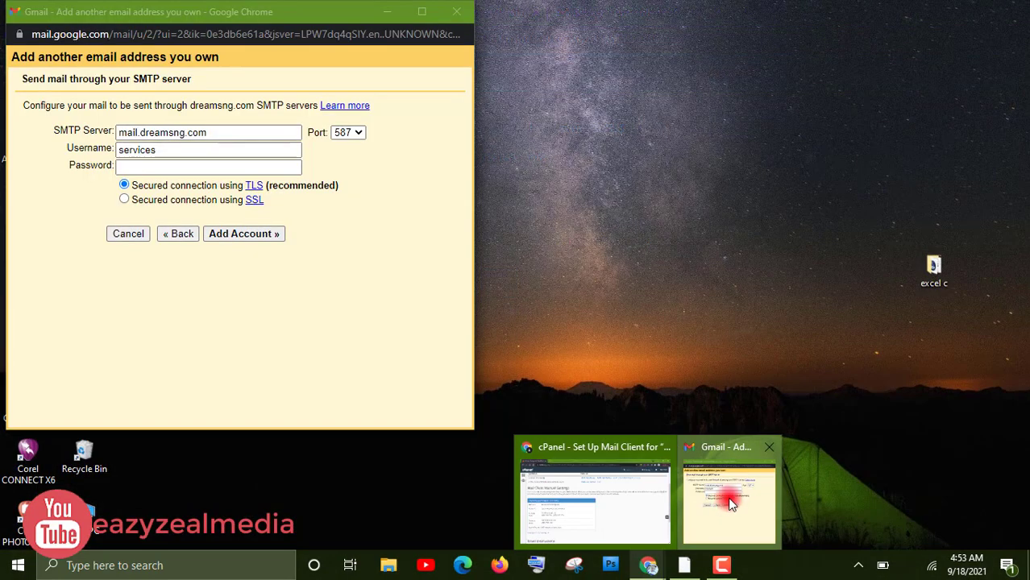
{"action": "left_click", "coordinate": [730, 503]}
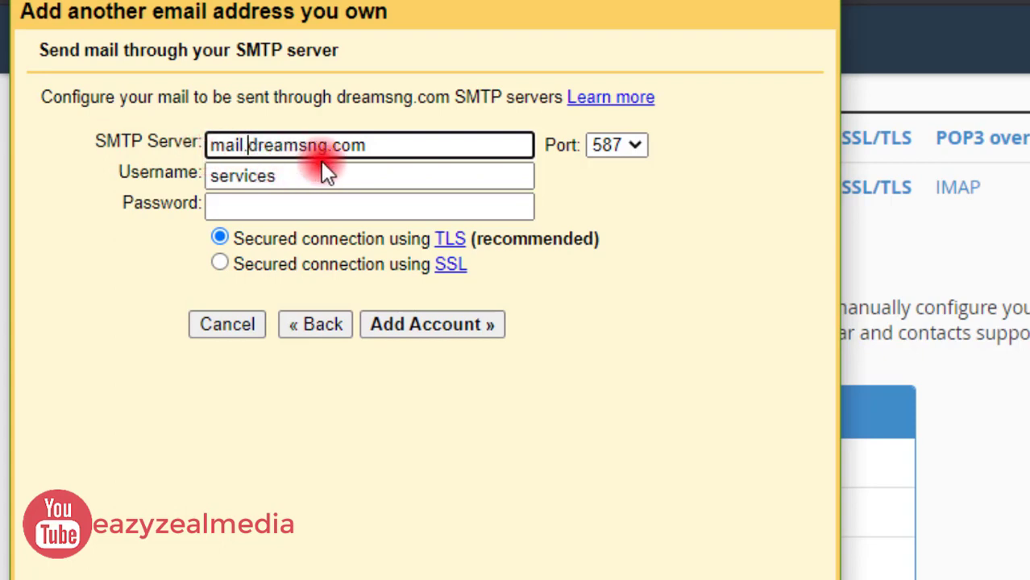
{"action": "left_click", "coordinate": [633, 146]}
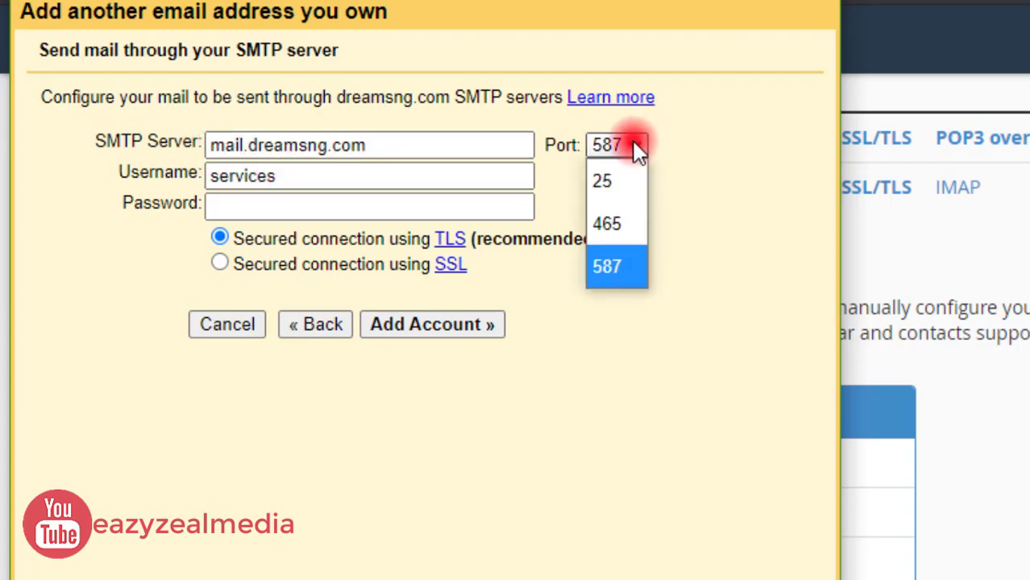
{"action": "left_click", "coordinate": [612, 224]}
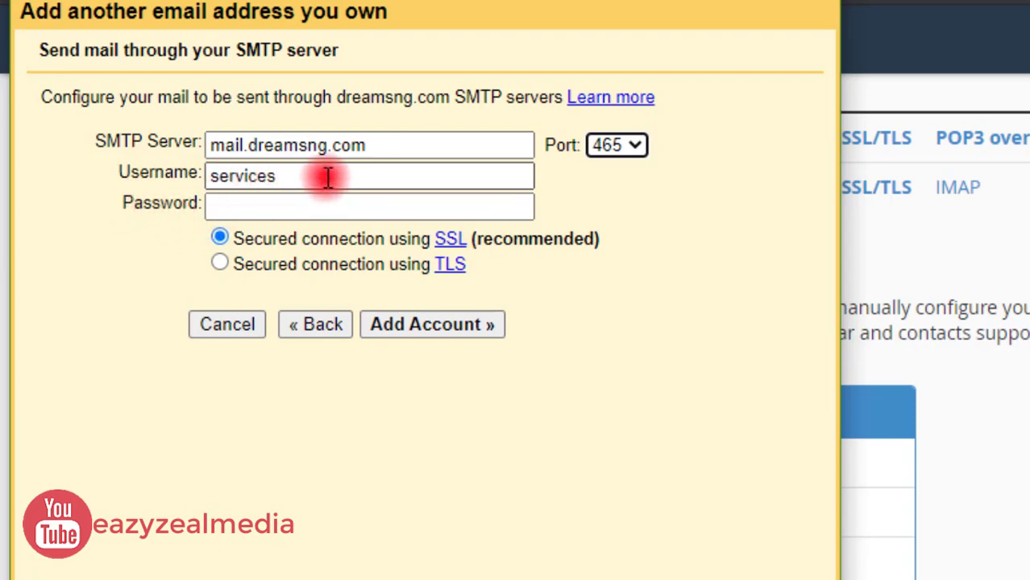
{"action": "key", "text": "Tab"}
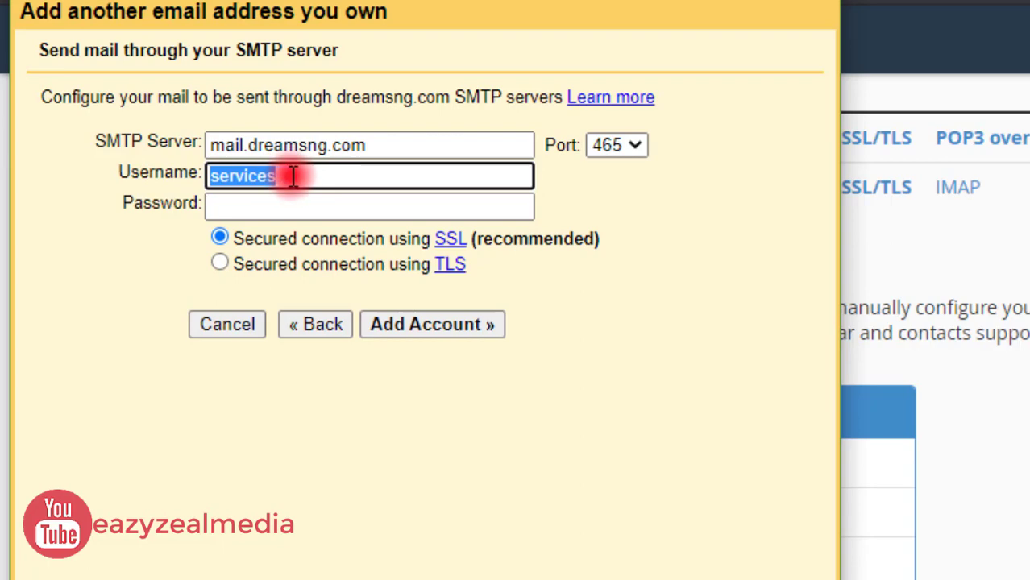
{"action": "left_click", "coordinate": [292, 177]}
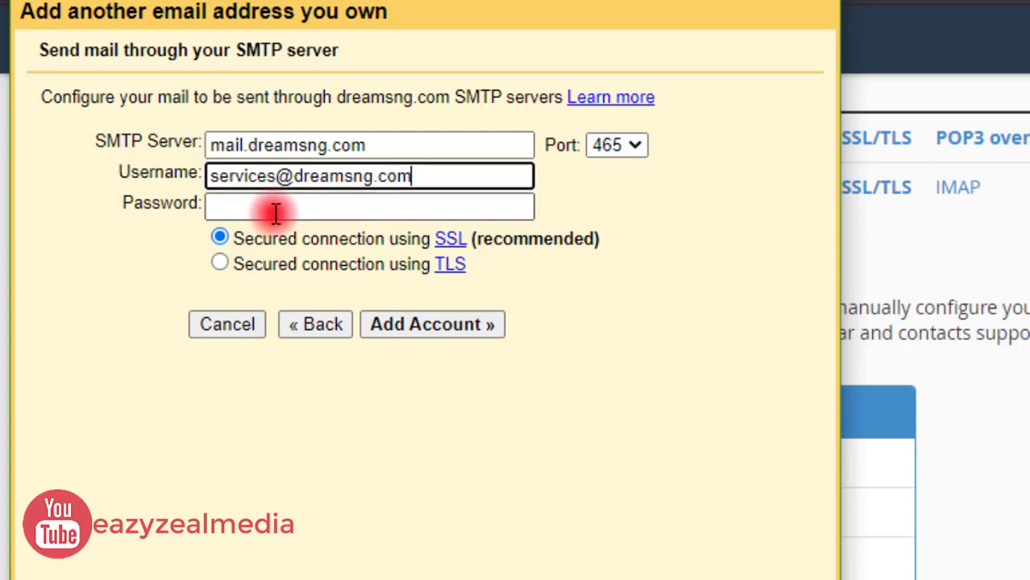
Step: Enter the mailbox password in the SMTP step and submit it with Add Account
{"action": "left_click", "coordinate": [279, 207]}
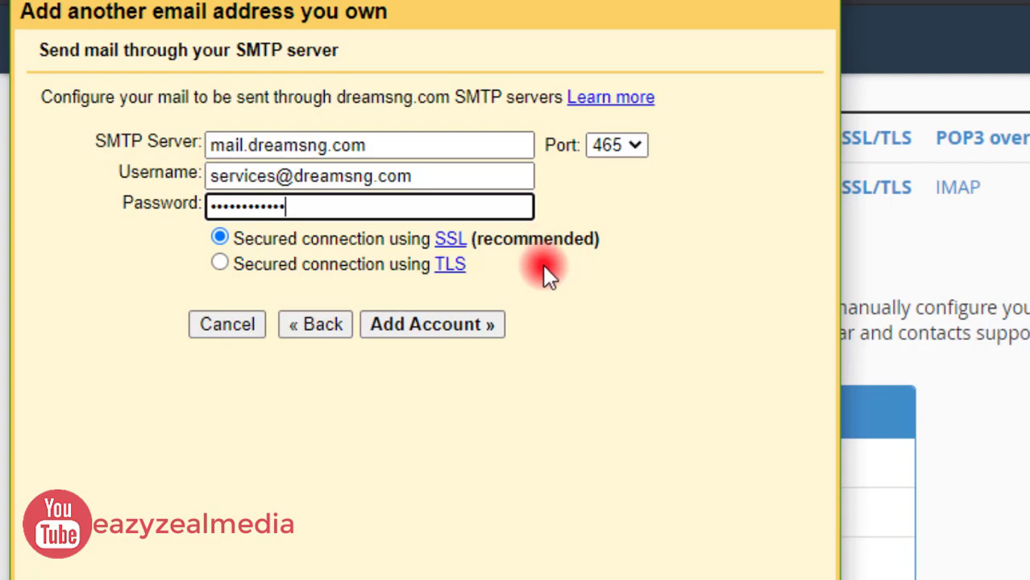
{"action": "left_click", "coordinate": [432, 332]}
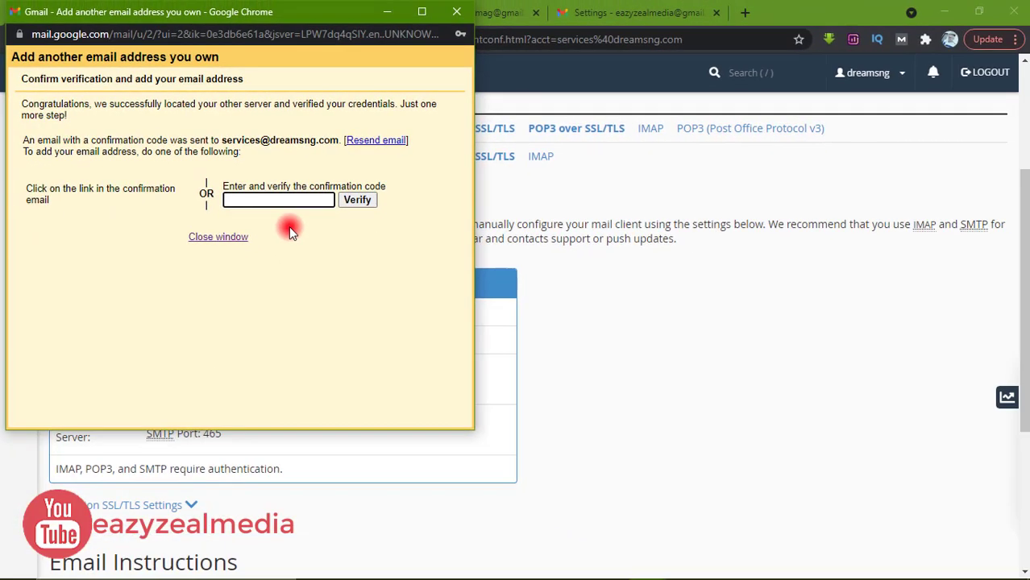
Step: Refresh the Gmail inbox until the Gmail Confirmation email arrives, then open it
{"action": "left_click", "coordinate": [611, 287]}
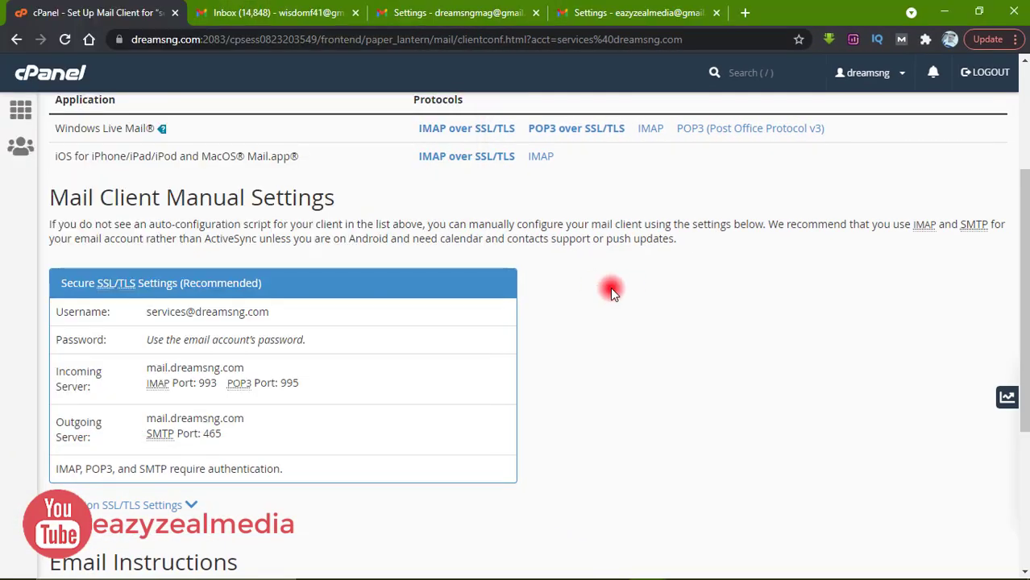
{"action": "left_click", "coordinate": [620, 10]}
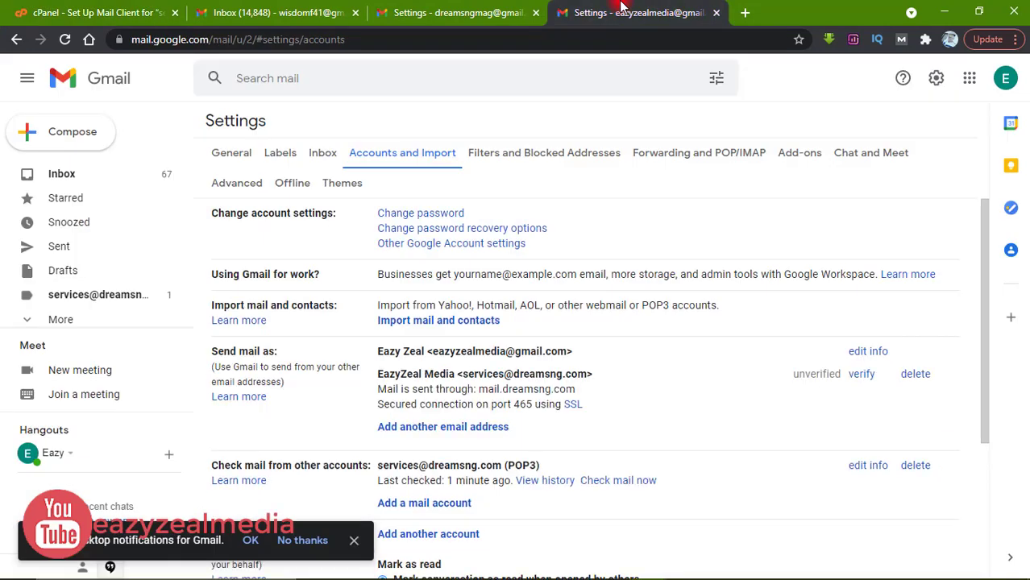
{"action": "left_click", "coordinate": [67, 177]}
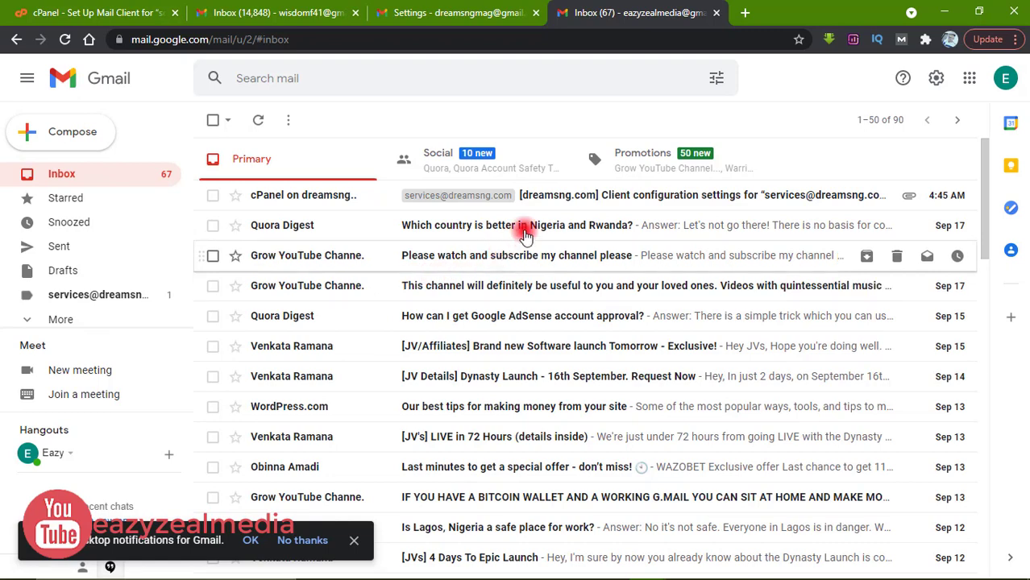
{"action": "left_click", "coordinate": [545, 195]}
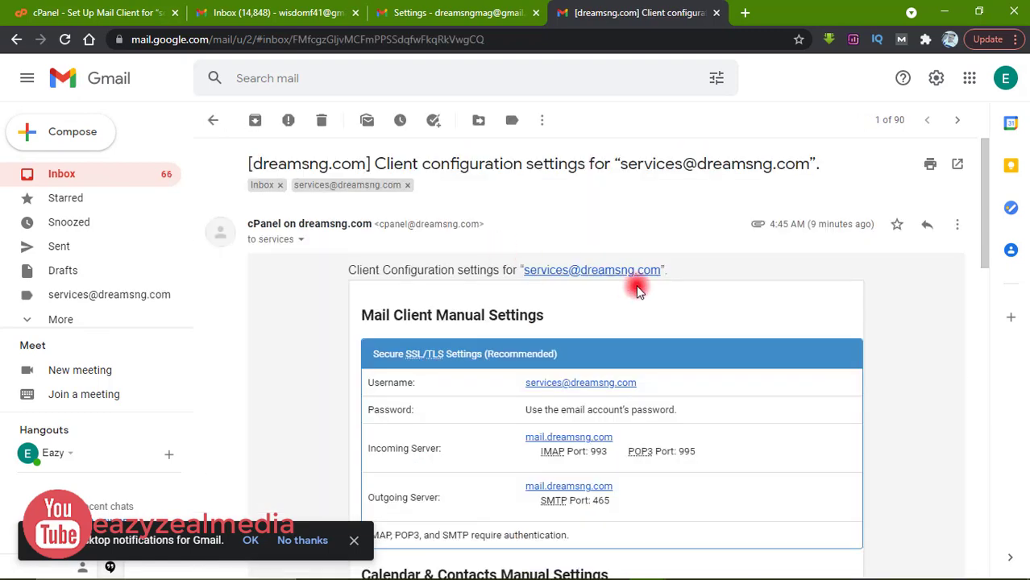
{"action": "left_click", "coordinate": [70, 179]}
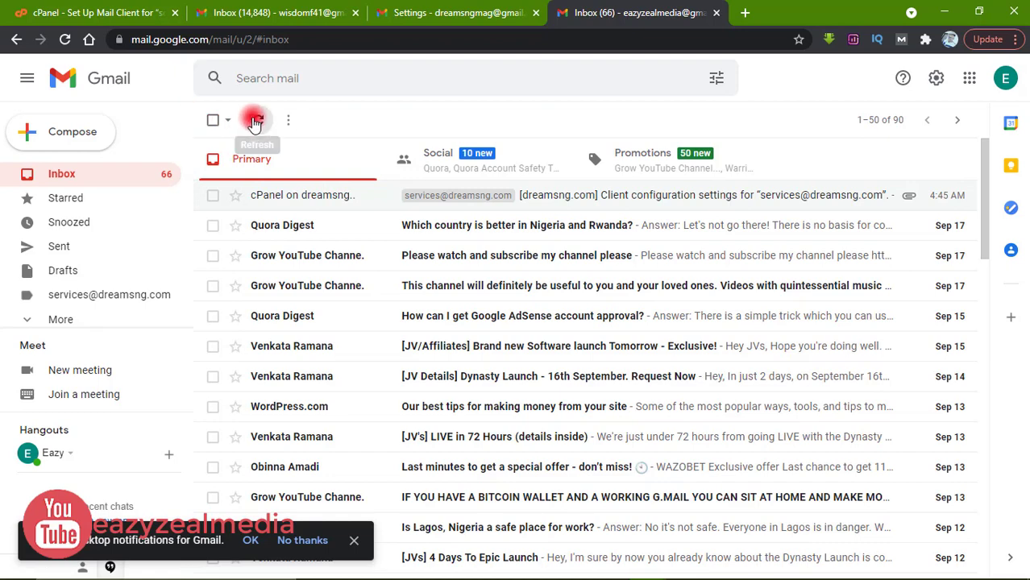
{"action": "left_click", "coordinate": [355, 191]}
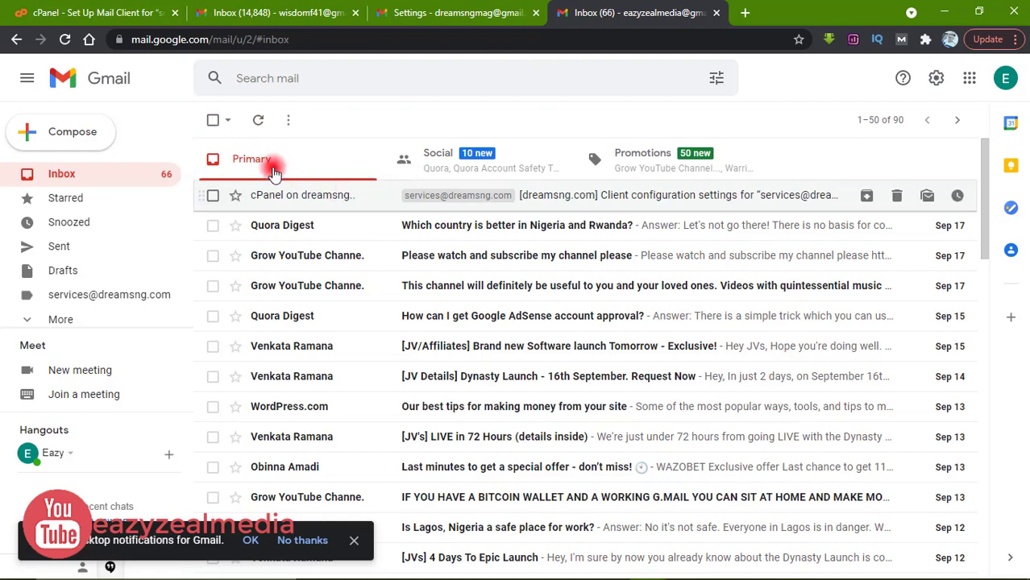
{"action": "left_click", "coordinate": [258, 121]}
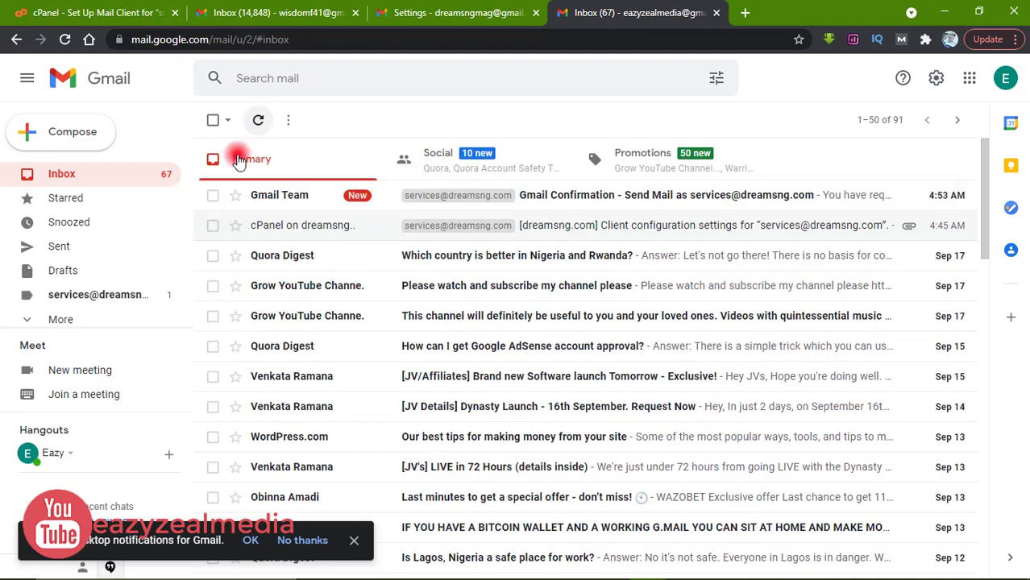
{"action": "left_click", "coordinate": [569, 205]}
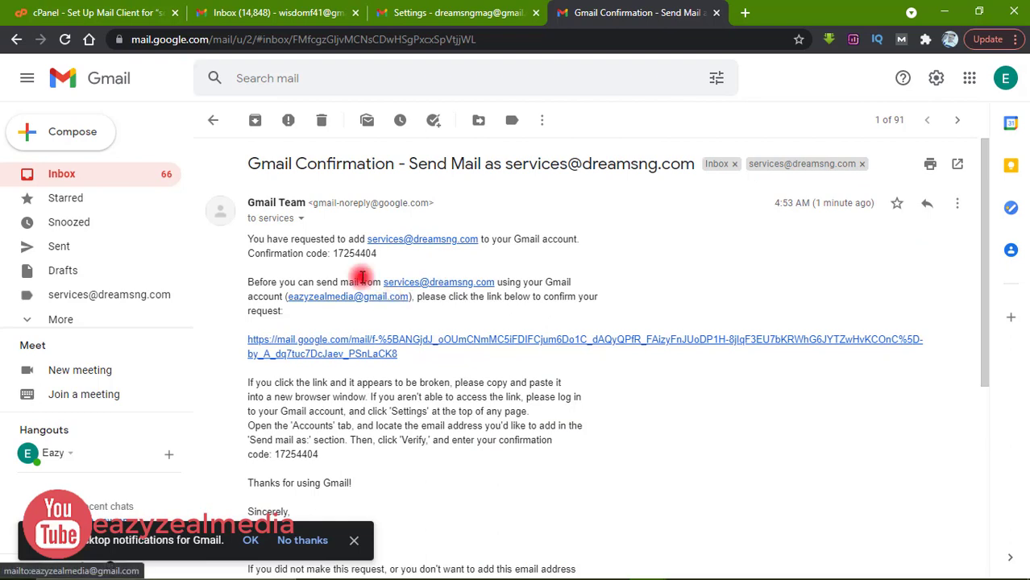
Step: Copy the confirmation code from the Gmail Confirmation email
{"action": "double_click", "coordinate": [352, 255]}
{"action": "right_click", "coordinate": [353, 255]}
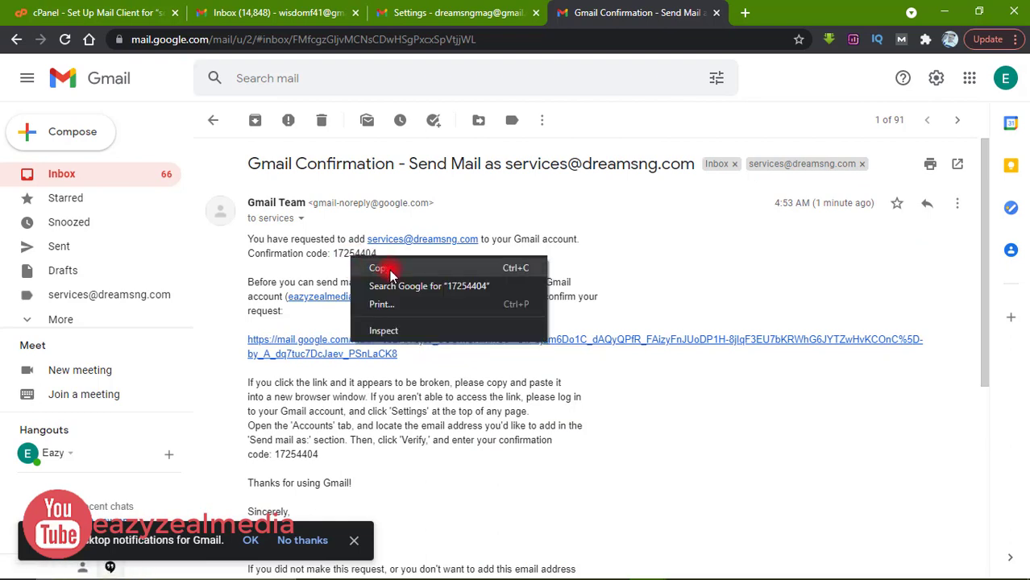
{"action": "left_click", "coordinate": [391, 267]}
{"action": "double_click", "coordinate": [352, 254]}
{"action": "right_click", "coordinate": [344, 253]}
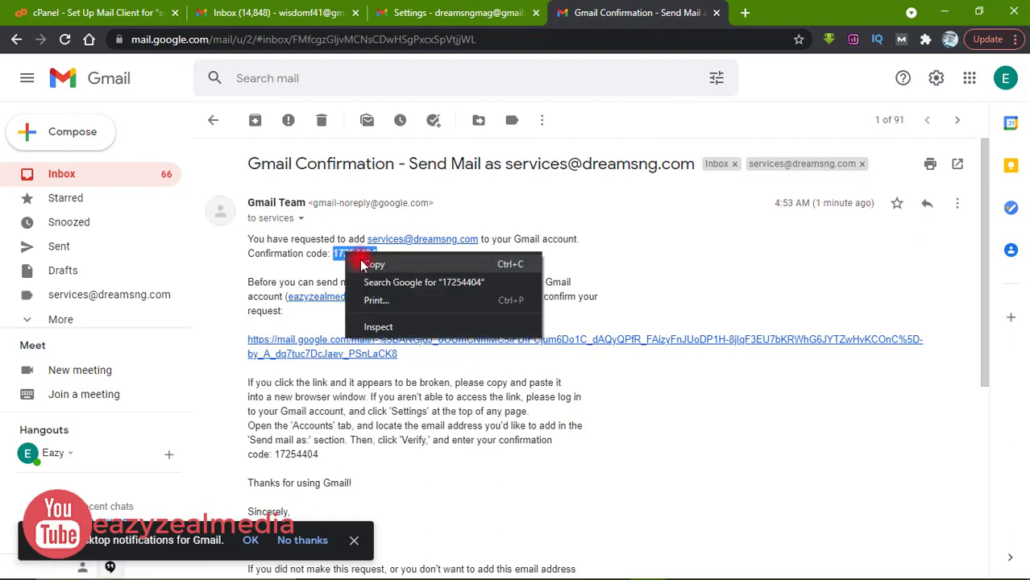
{"action": "left_click", "coordinate": [364, 268]}
{"action": "left_click", "coordinate": [423, 260]}
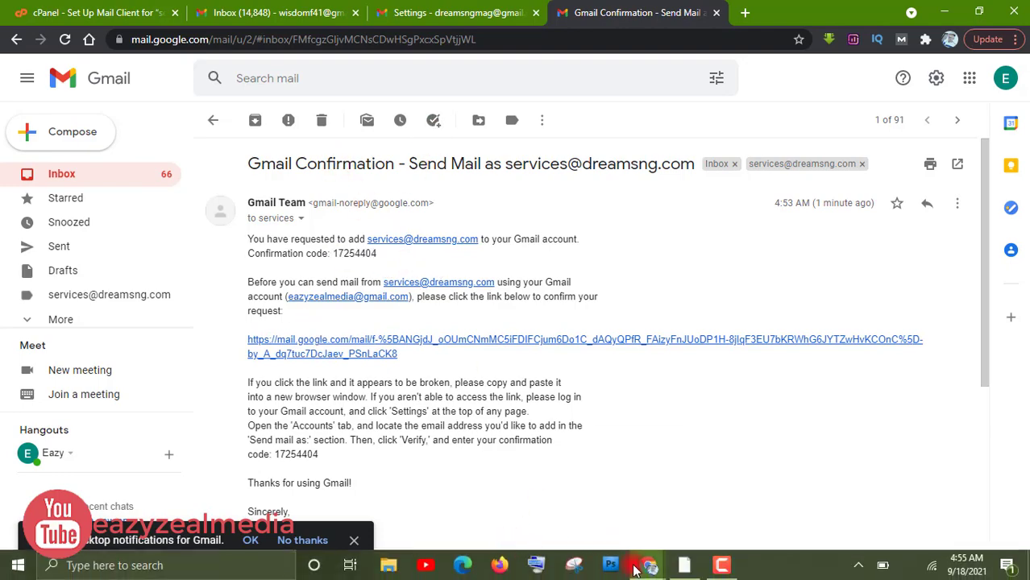
Step: Paste the confirmation code into the verification window and verify it
{"action": "mouse_move", "coordinate": [649, 564]}
{"action": "left_click", "coordinate": [704, 528]}
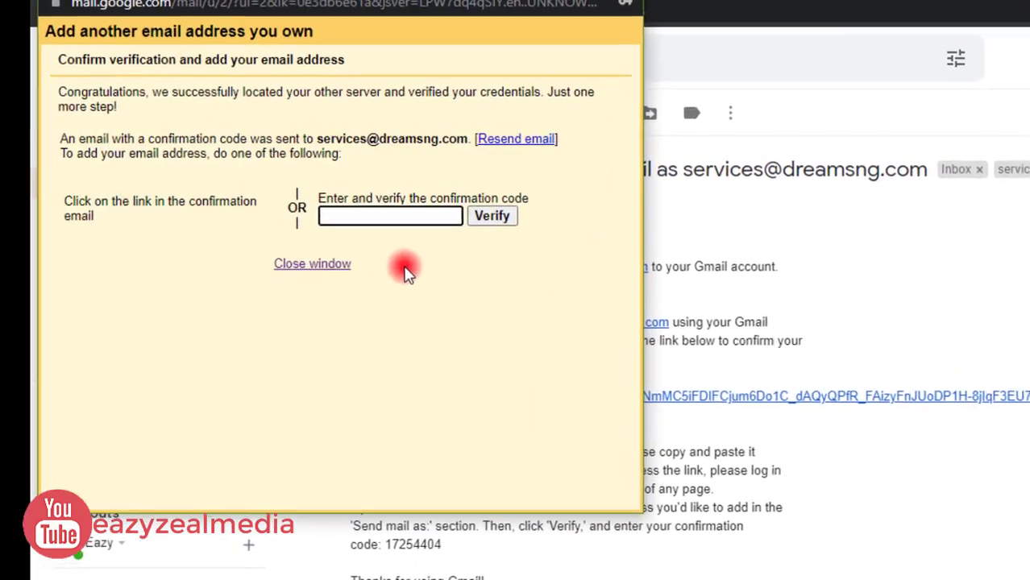
{"action": "right_click", "coordinate": [387, 222]}
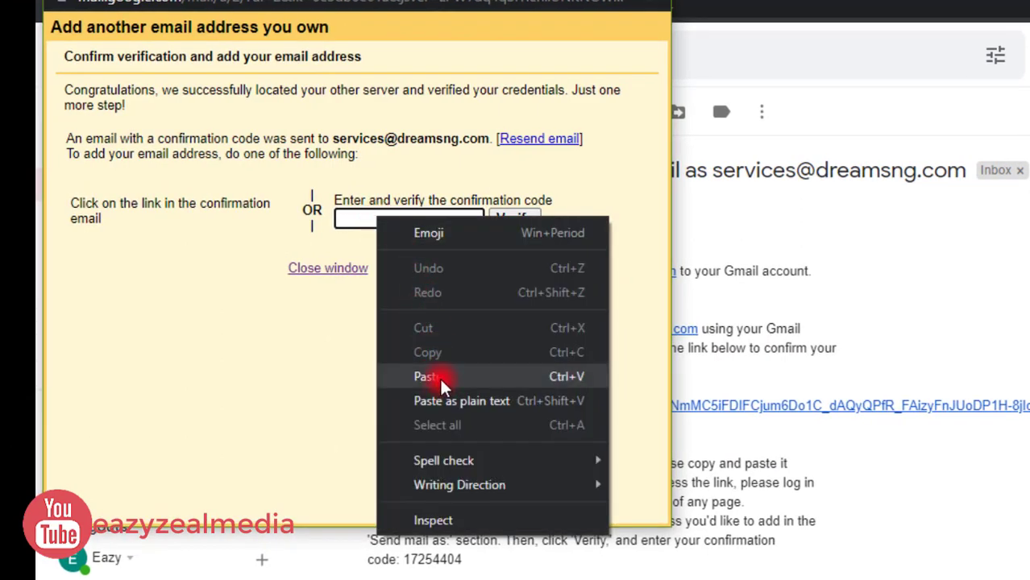
{"action": "left_click", "coordinate": [439, 374]}
{"action": "left_click", "coordinate": [517, 221]}
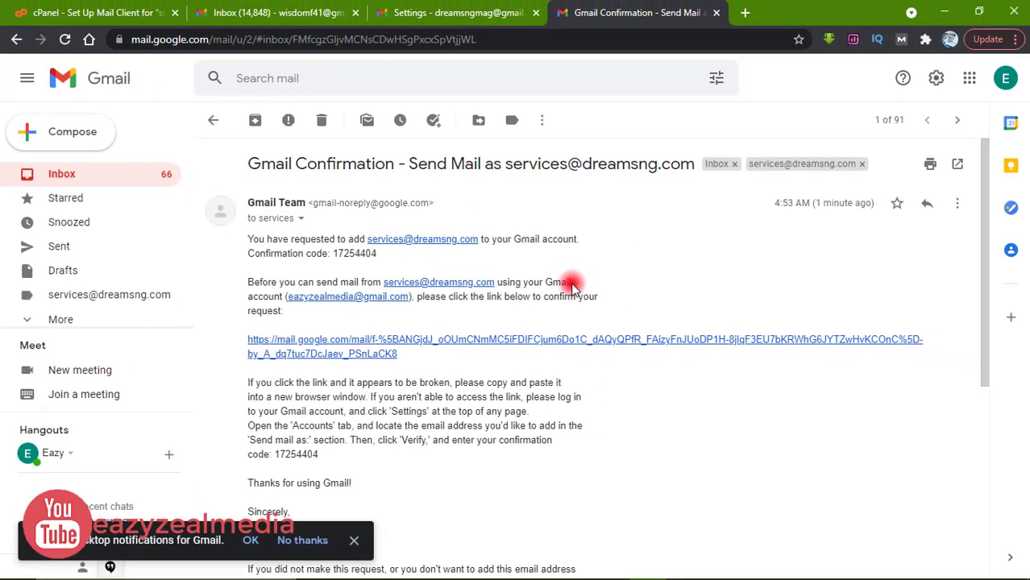
Step: Open Settings > See all settings > Accounts and Import to view the verified alias and POP3 account
{"action": "left_click", "coordinate": [90, 178]}
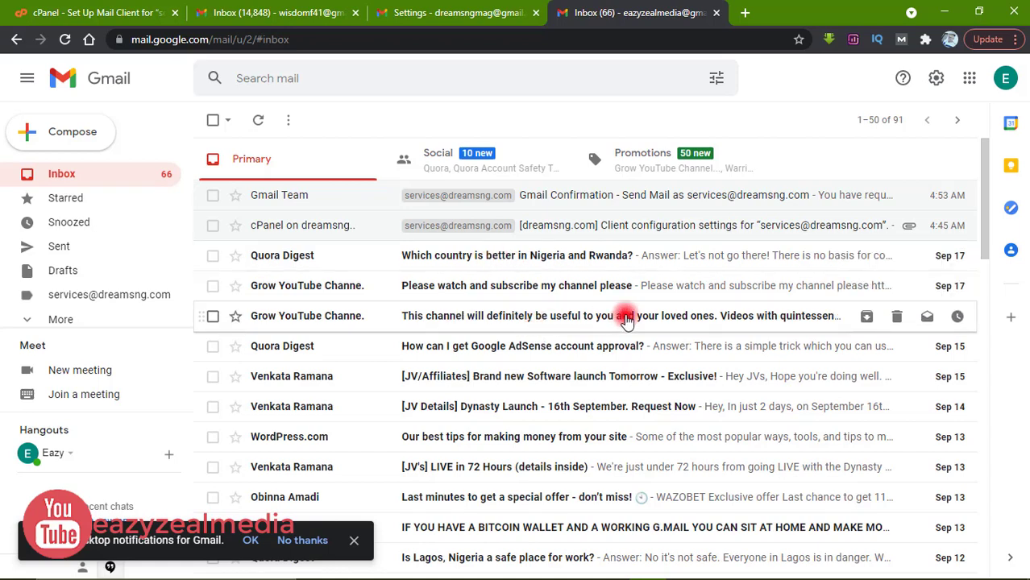
{"action": "left_click", "coordinate": [937, 80]}
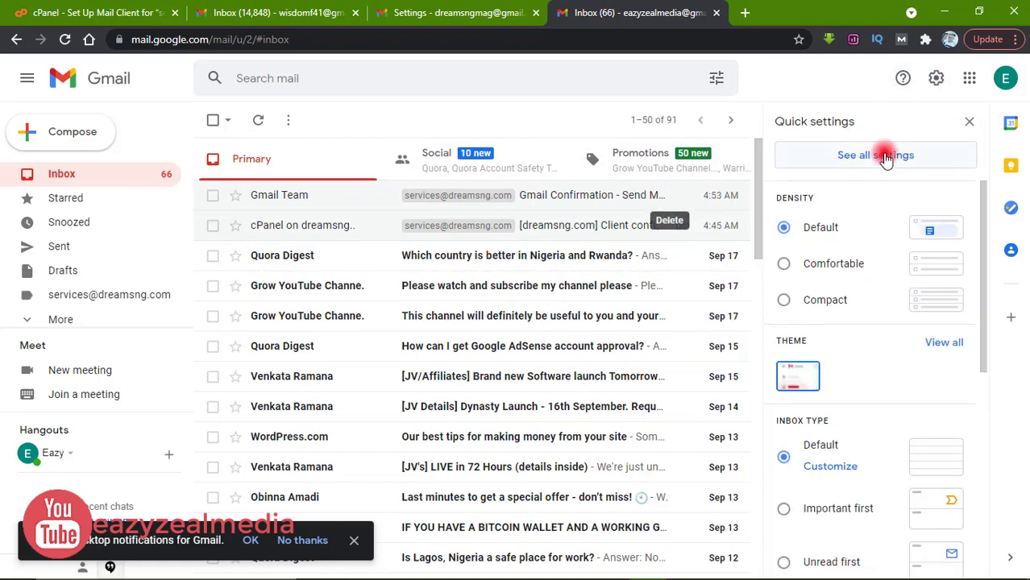
{"action": "left_click", "coordinate": [885, 156]}
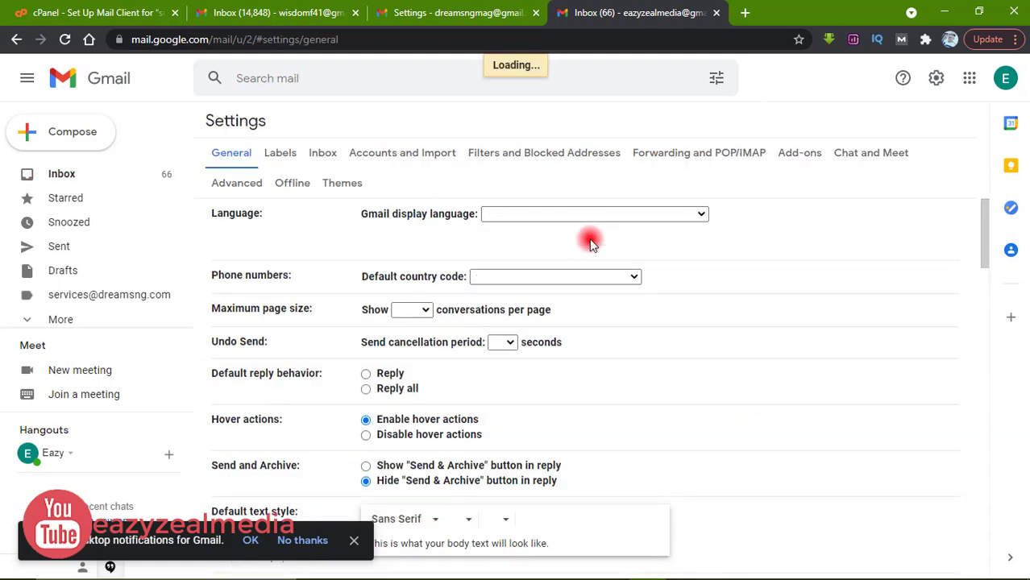
{"action": "left_click", "coordinate": [391, 156]}
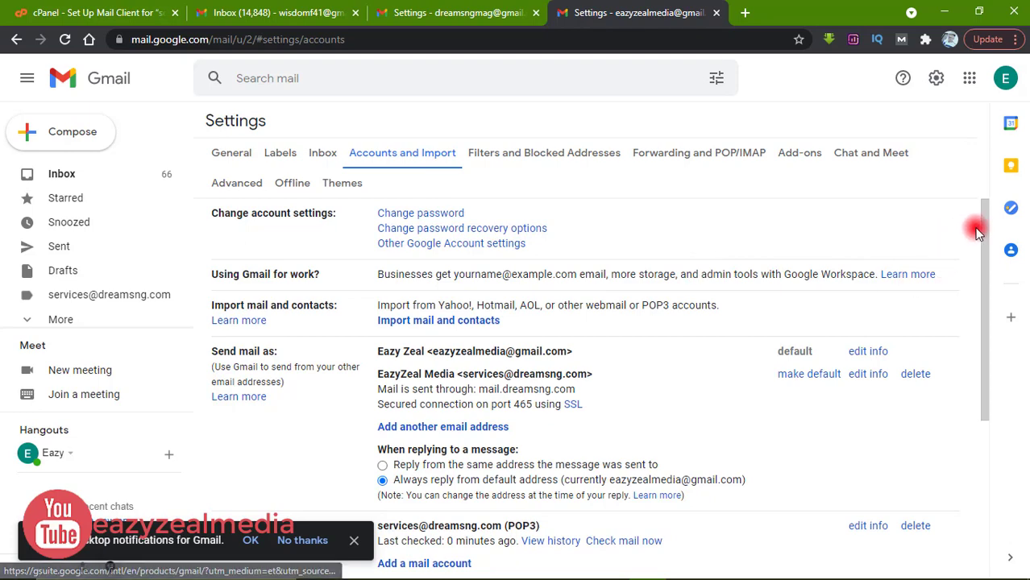
{"action": "left_click_drag", "start_coordinate": [987, 229], "coordinate": [984, 271]}
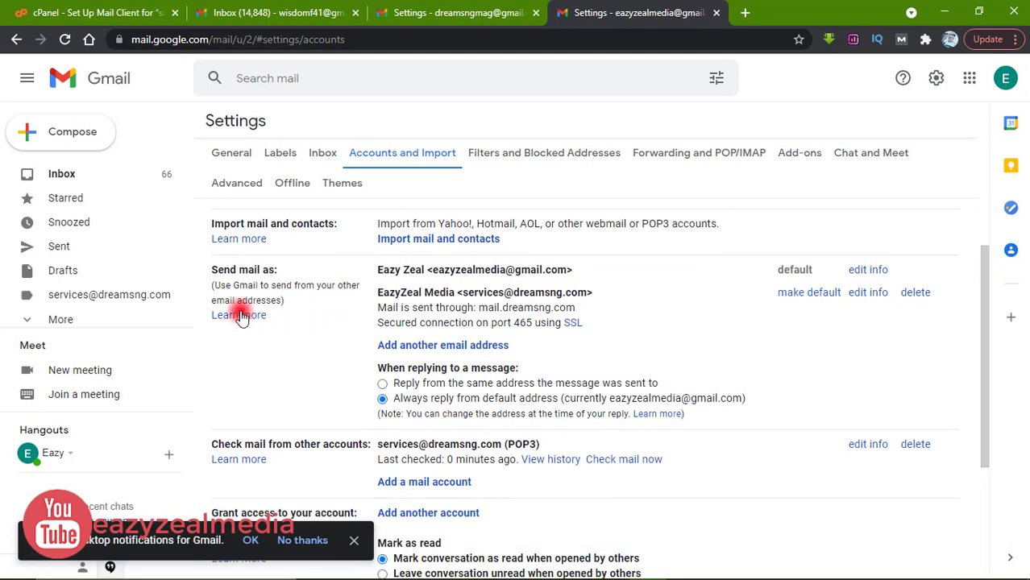